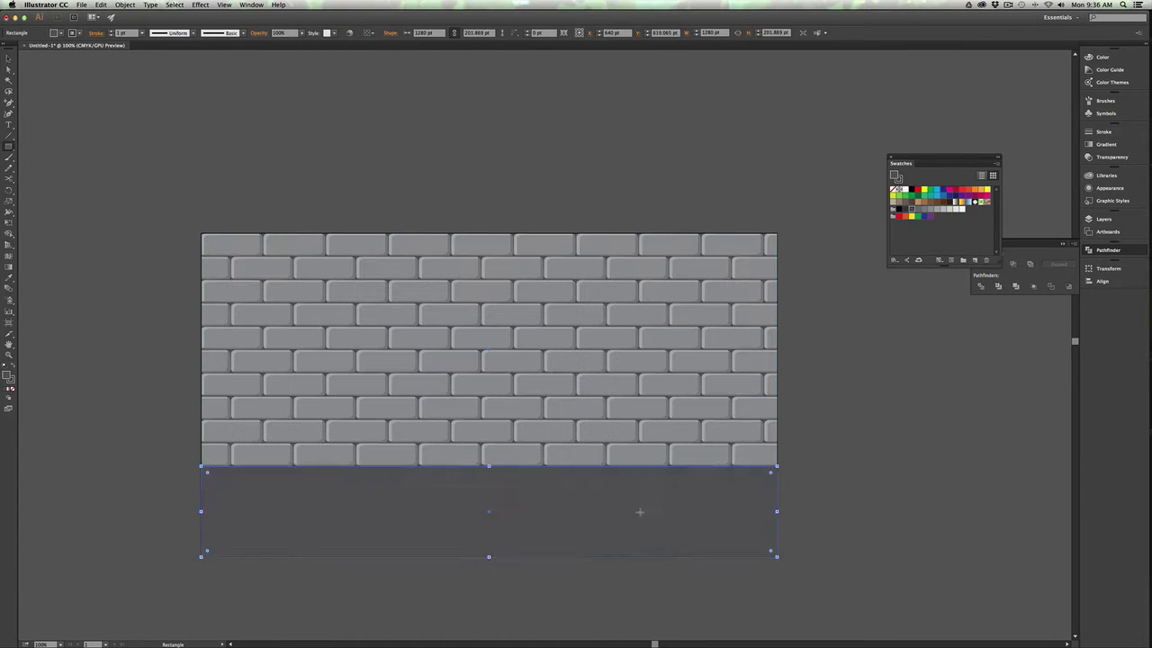
Fill the rectangle with a vertical gradient running from top to bottom.
key("g")
left_click_drag(489, 466, 489, 555)
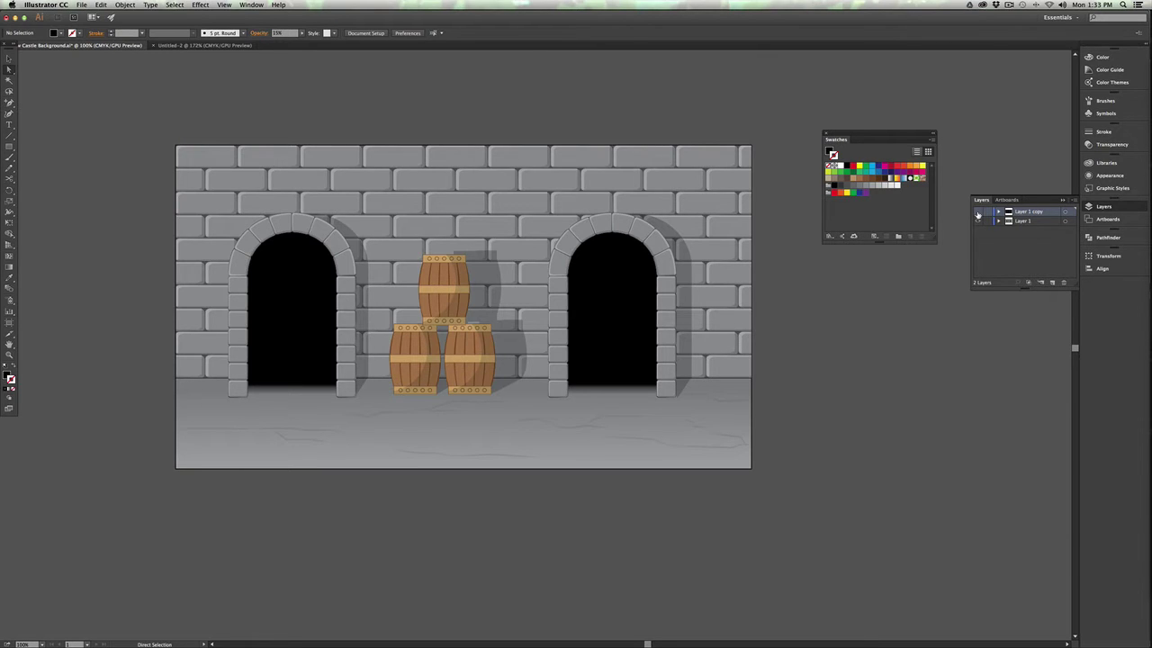
Toggle Layer 1 copy's visibility repeatedly to compare the dark copy with the bright original.
left_click(978, 213)
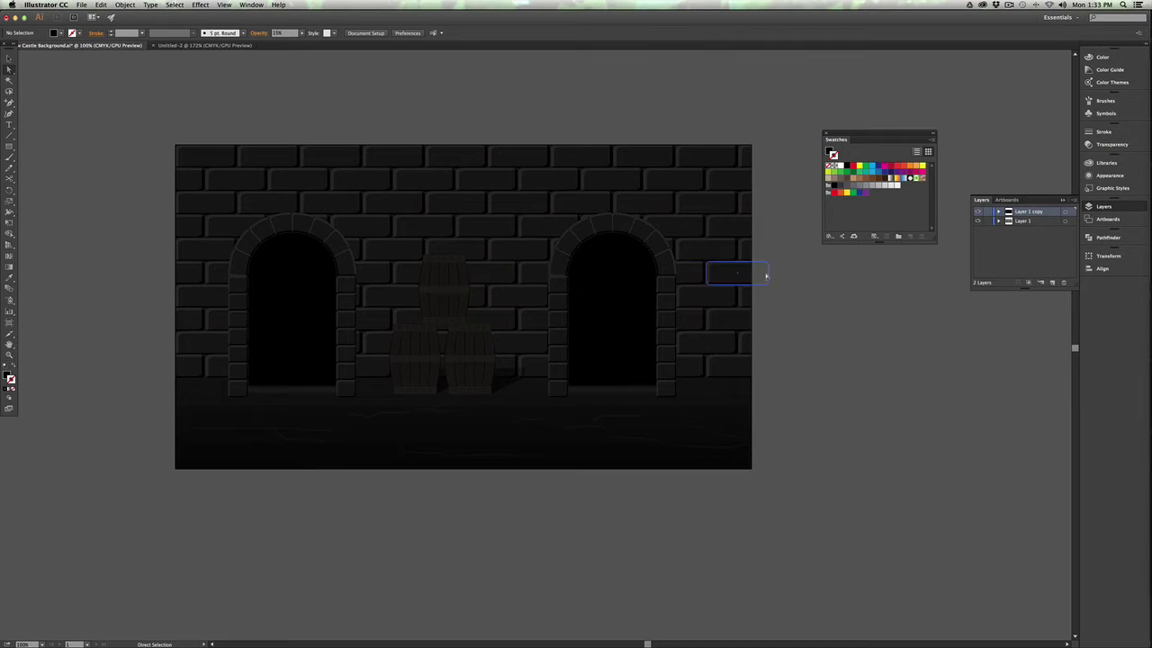
left_click(977, 212)
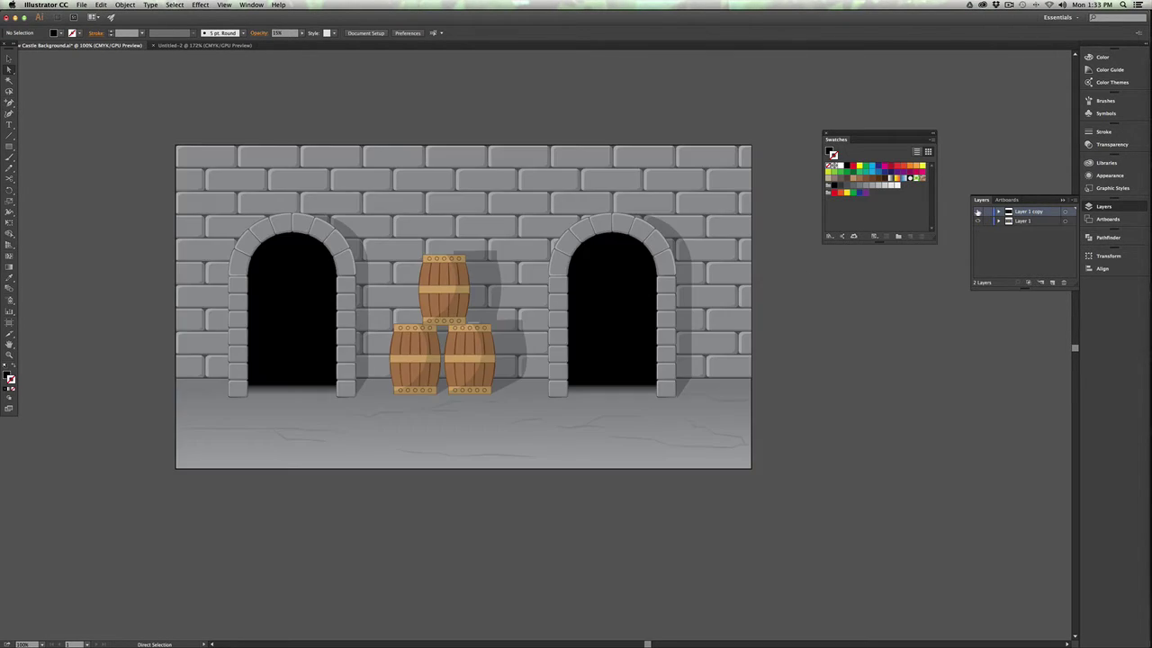
left_click(977, 212)
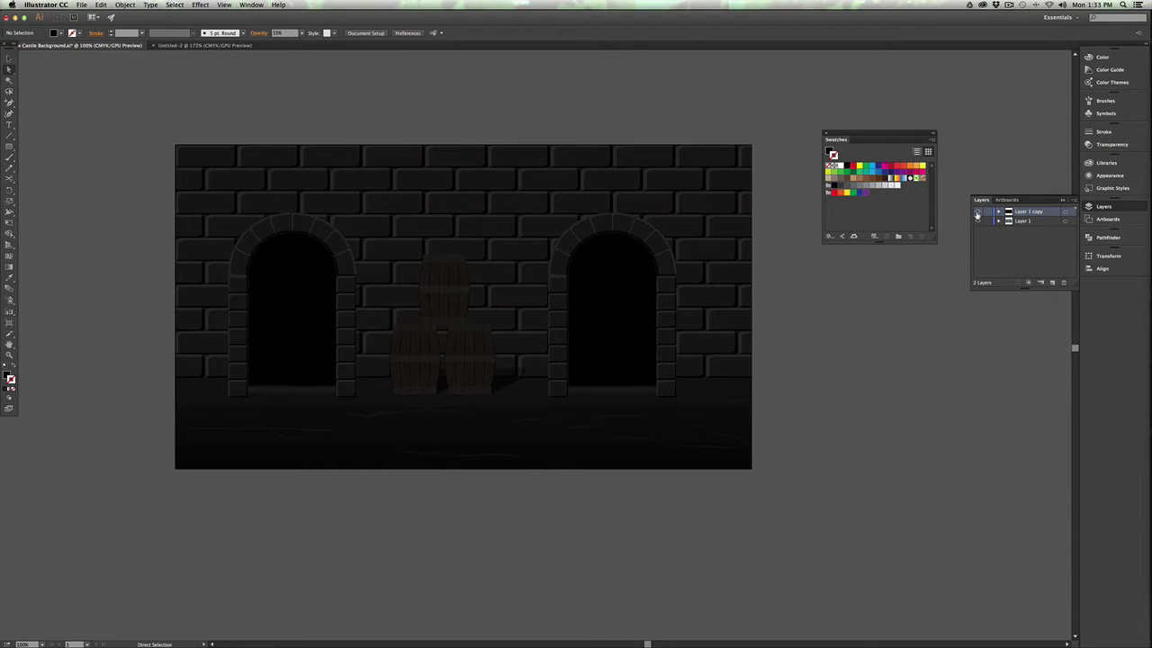
left_click(977, 212)
left_click(977, 213)
left_click(977, 212)
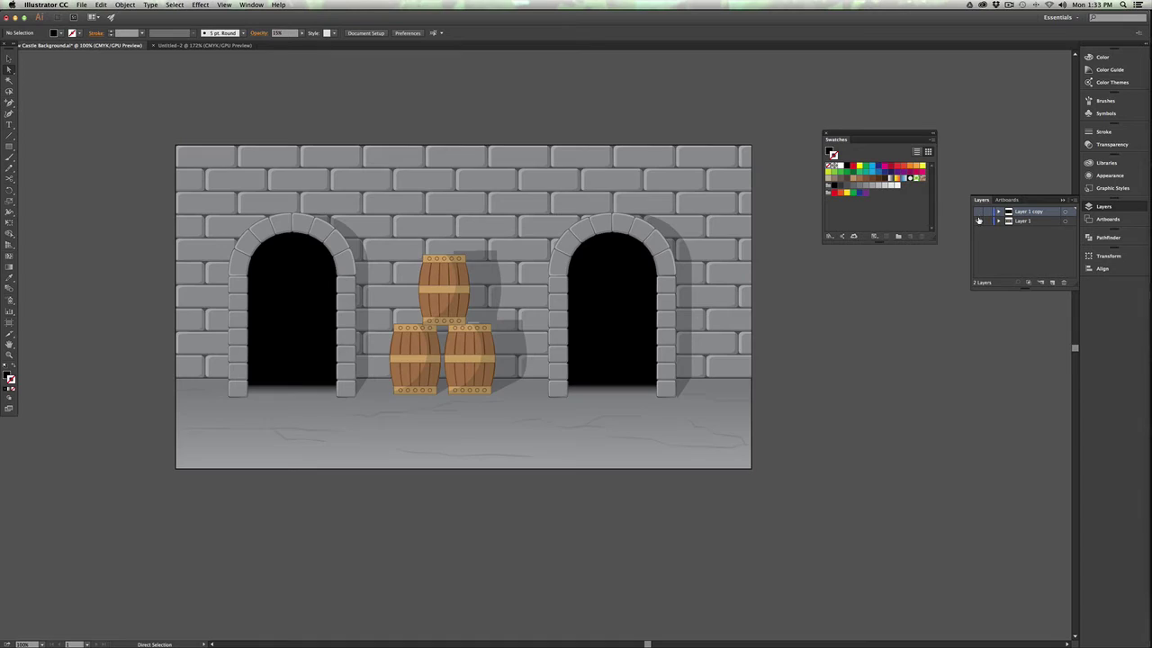
left_click(977, 212)
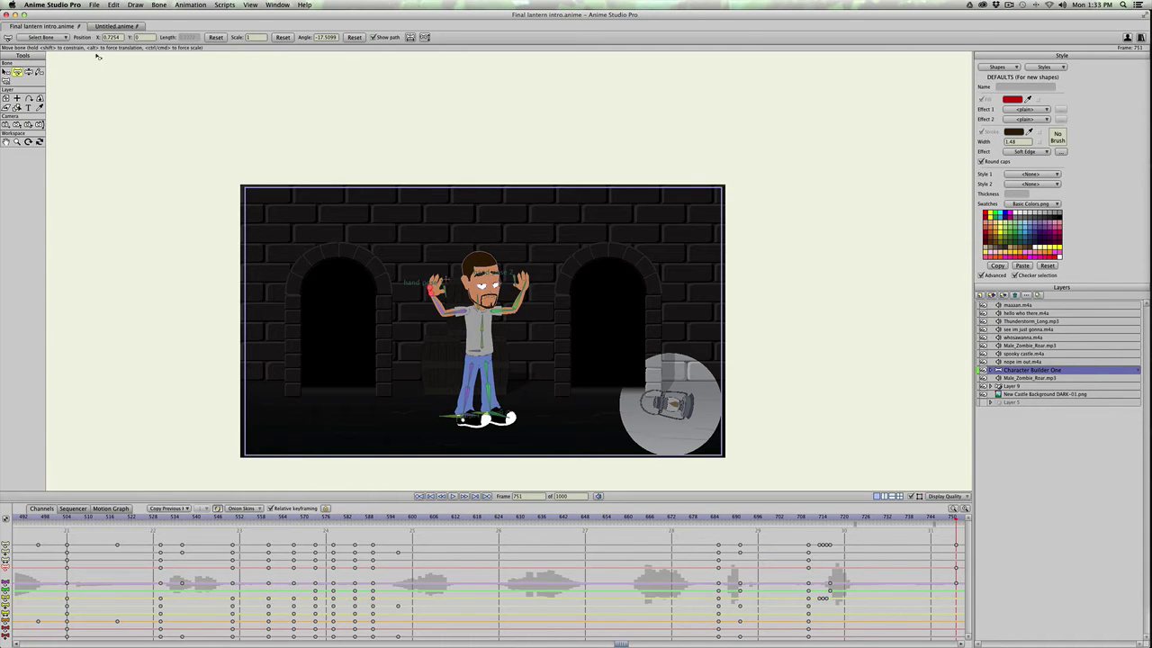
Import LIGHT-01.png and DARK-01.png into Untitled.anime as two image layers, selecting both.
left_click(106, 28)
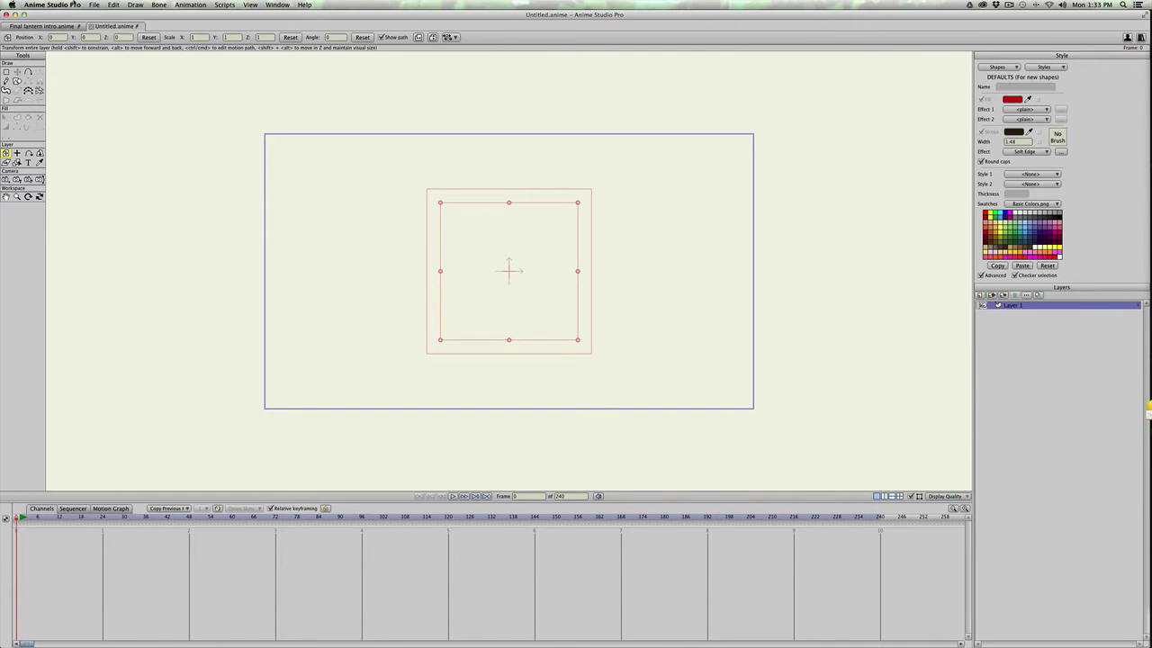
left_click(93, 4)
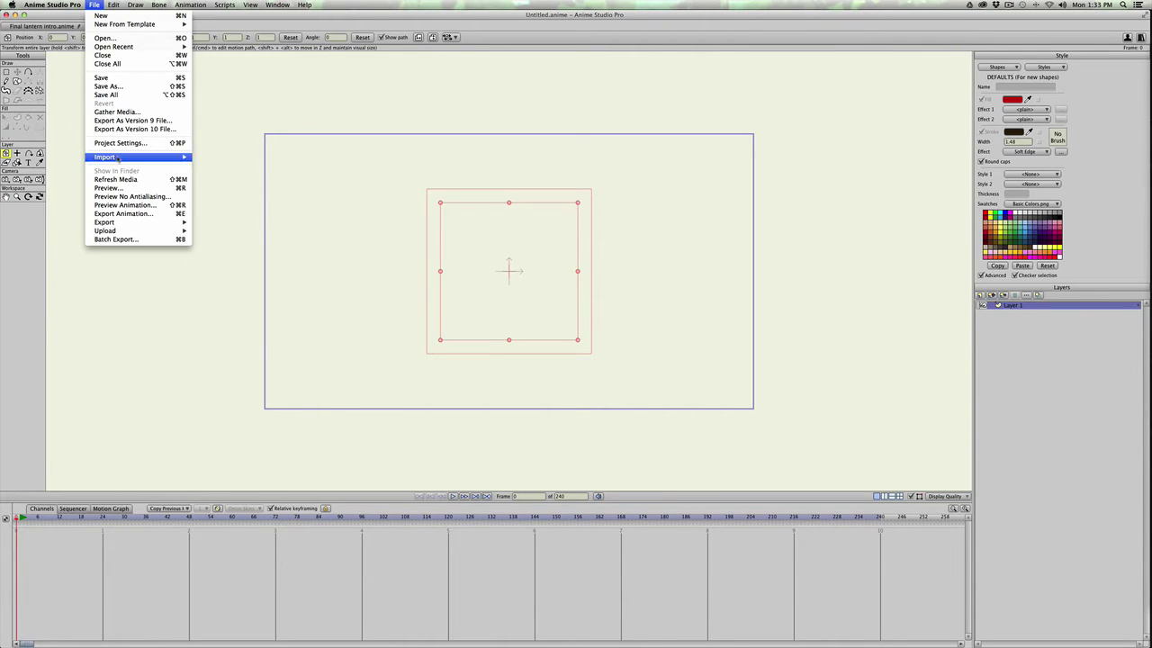
mouse_move(118, 157)
left_click(225, 187)
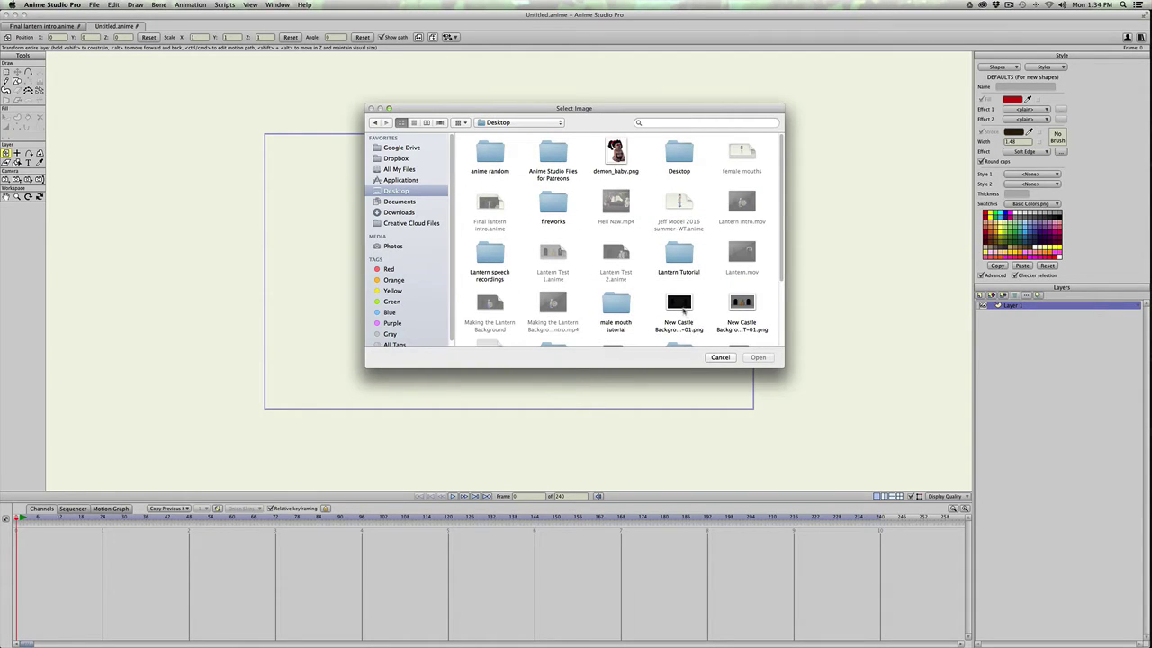
left_click(684, 311)
left_click(739, 306, "shift")
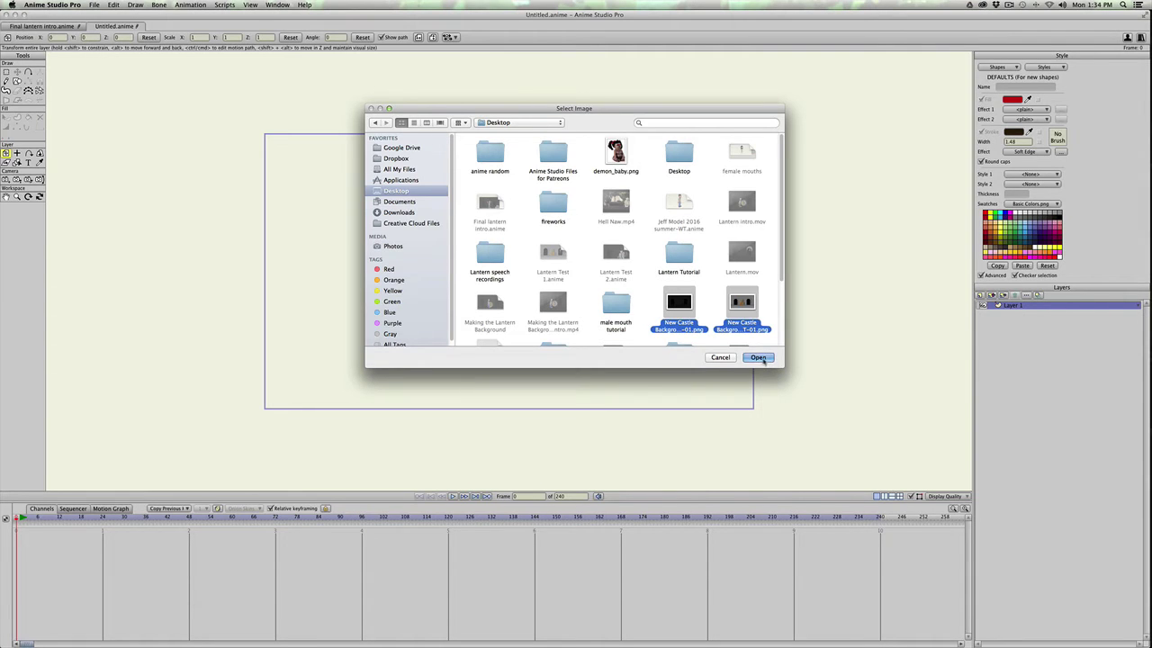
left_click(759, 357)
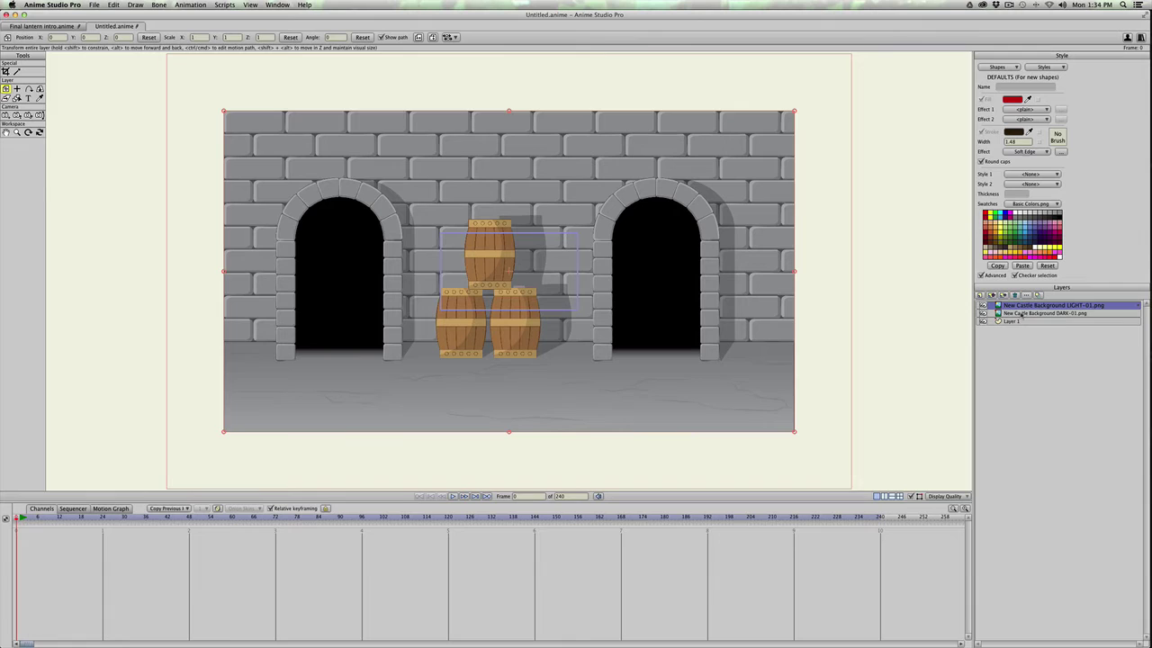
left_click(1021, 314, "shift")
scroll(850, 270, "down", 2)
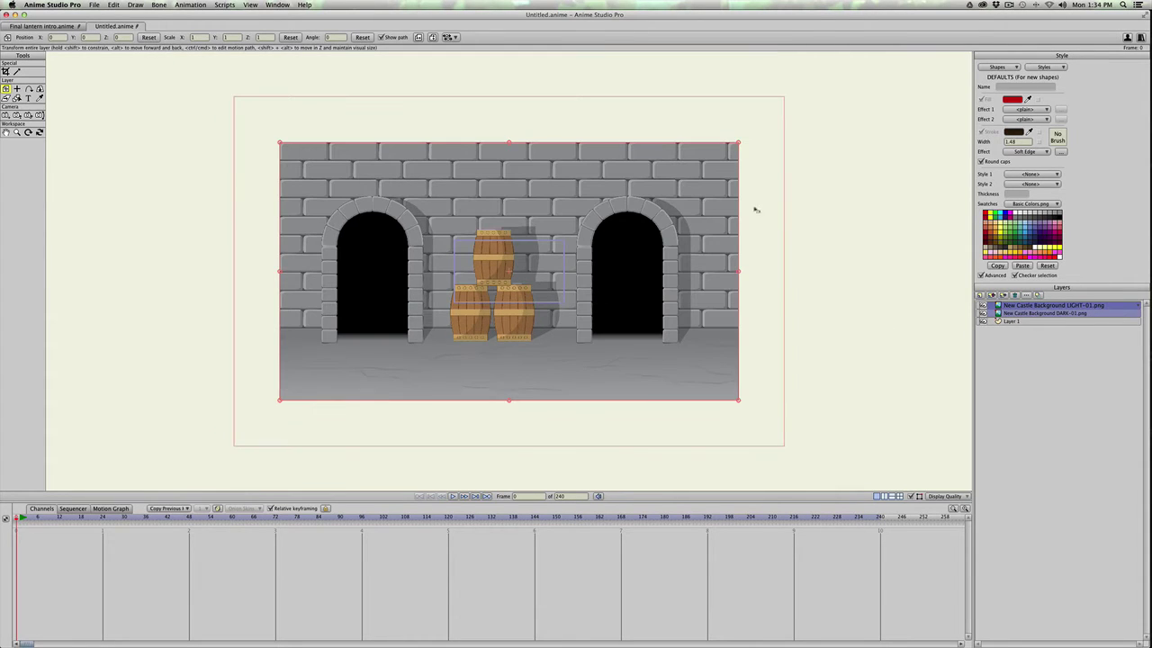
Scale down both castle background images with Transform Layer.
left_click_drag(738, 144, 585, 254)
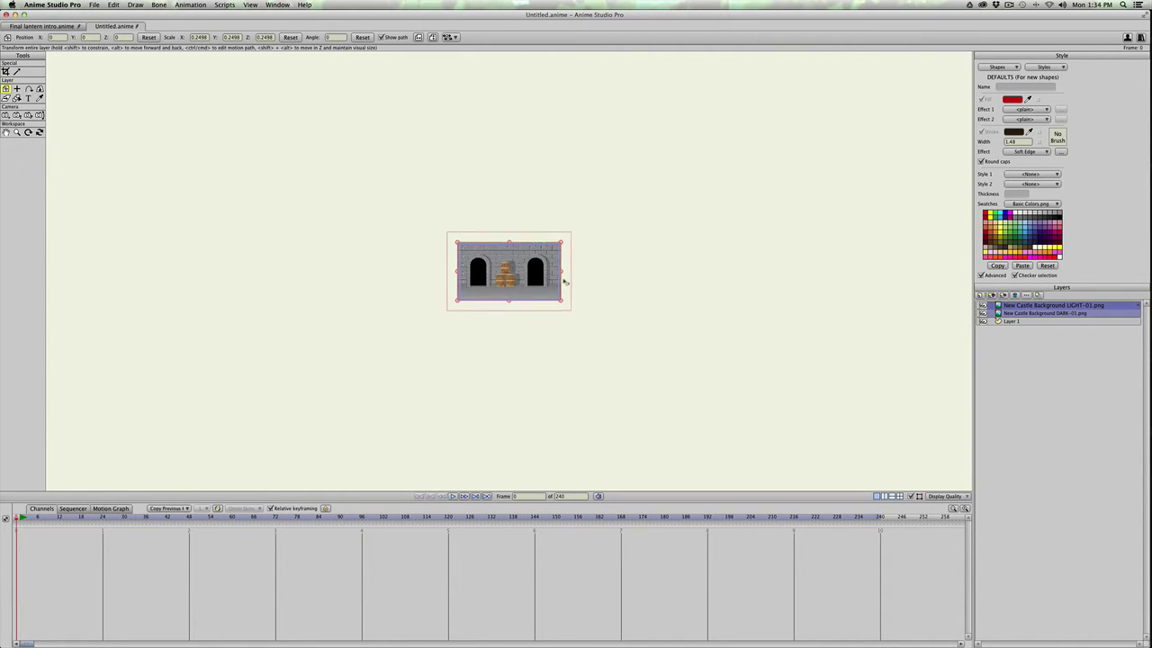
scroll(564, 281, "up", 5)
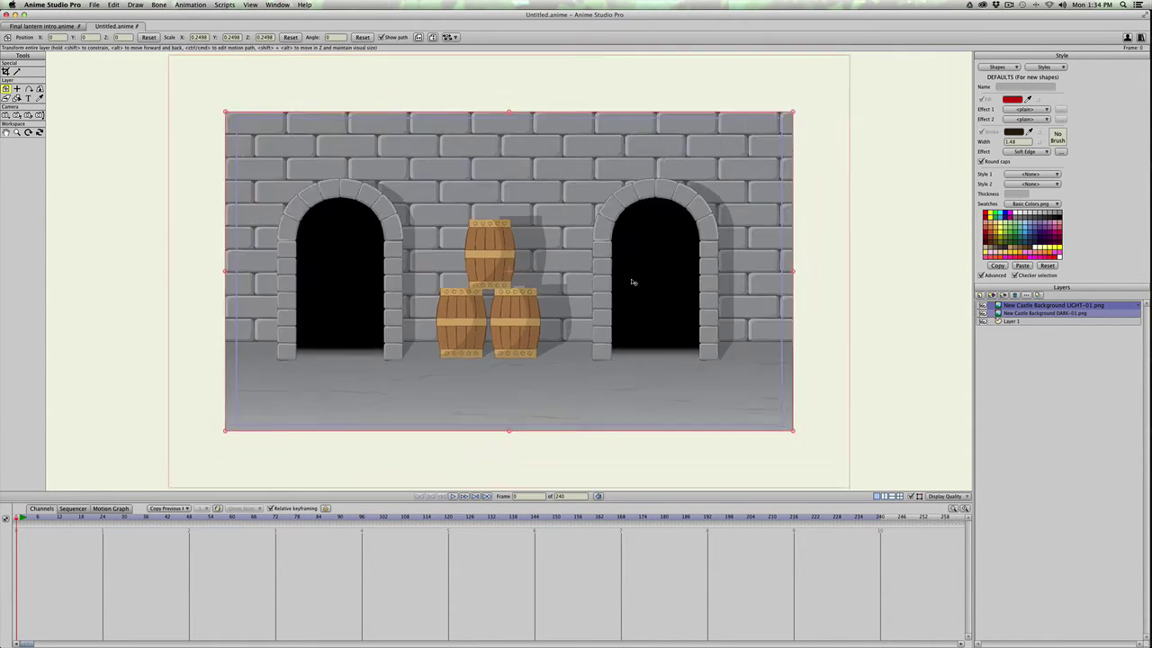
scroll(656, 283, "down", 2)
Add a new vector layer named mask.
left_click(979, 295)
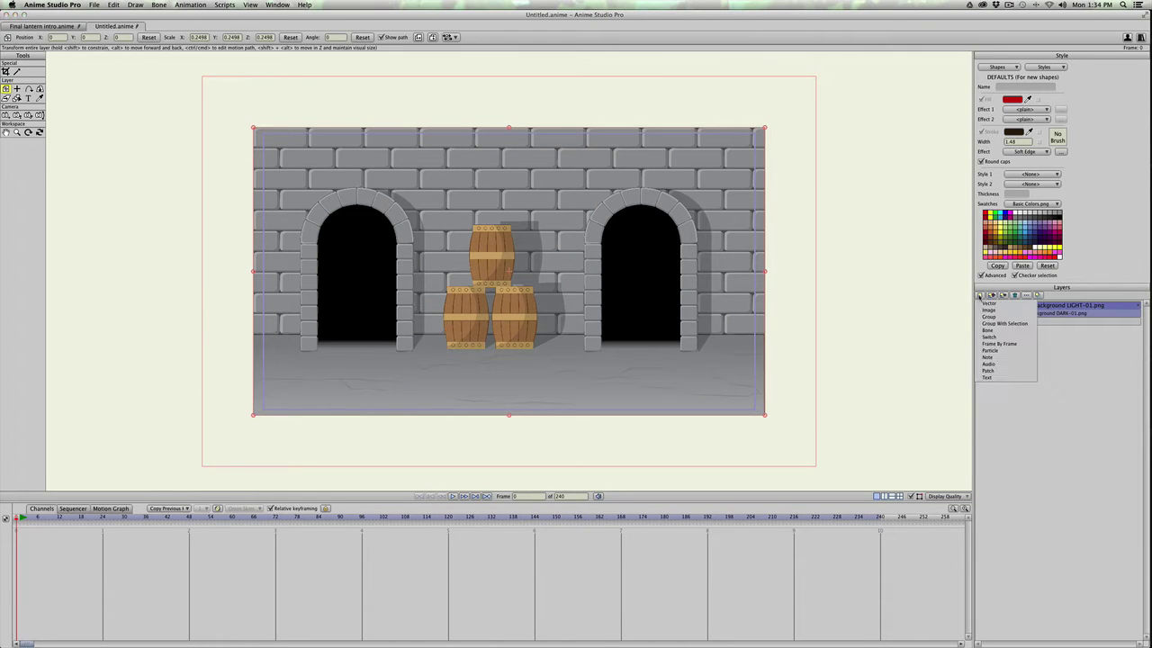
left_click(986, 303)
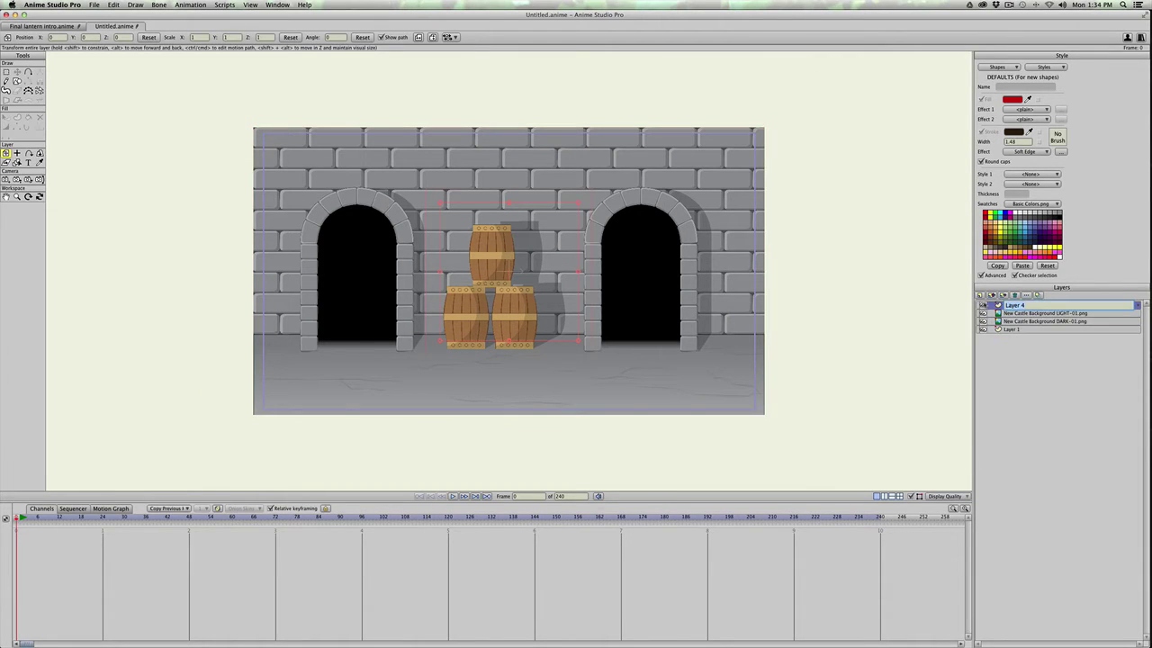
type("mask")
key("Return")
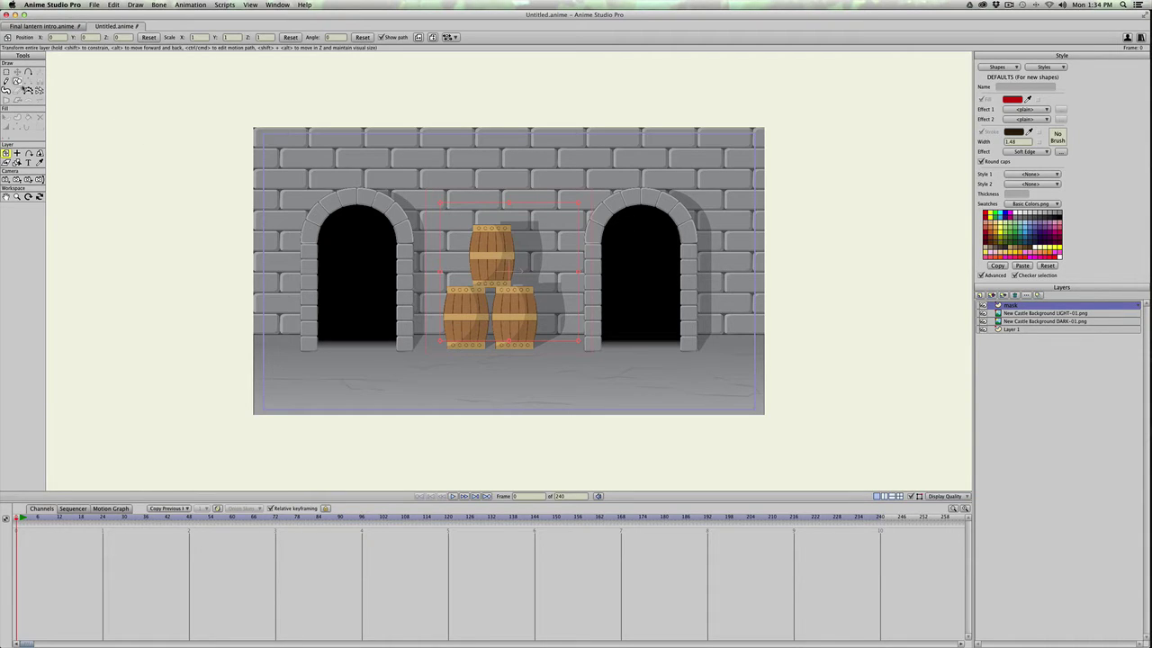
Draw a large oval circle over the barrels and move mask below both backgrounds.
left_click(18, 81)
left_click(102, 38)
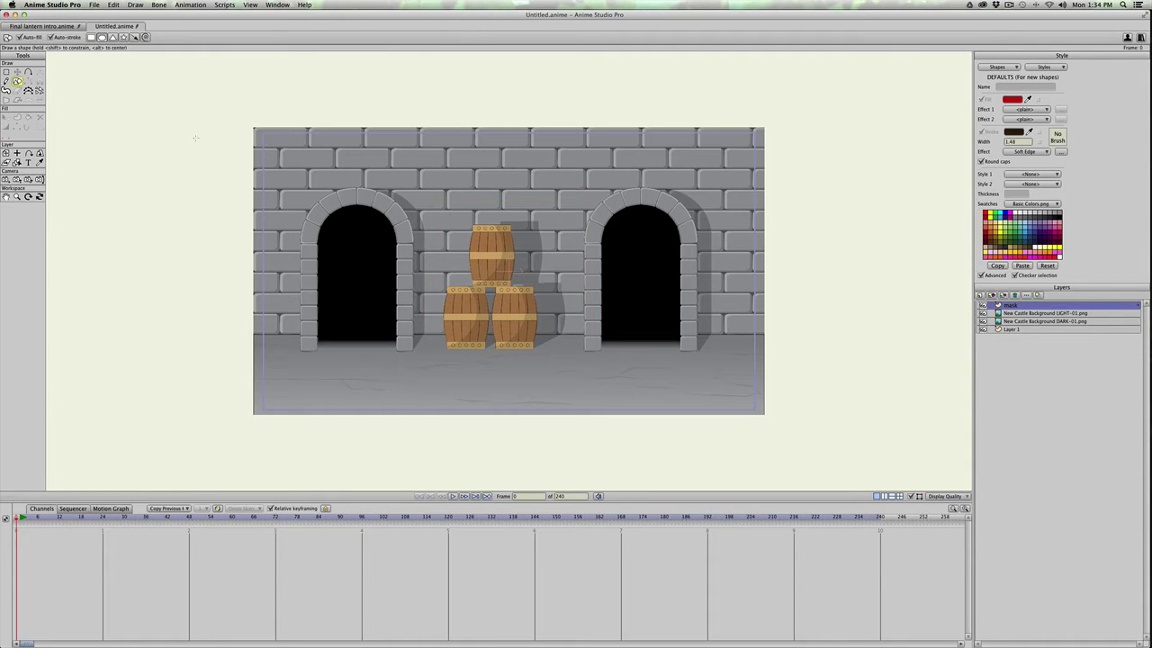
left_click_drag(446, 196, 635, 383)
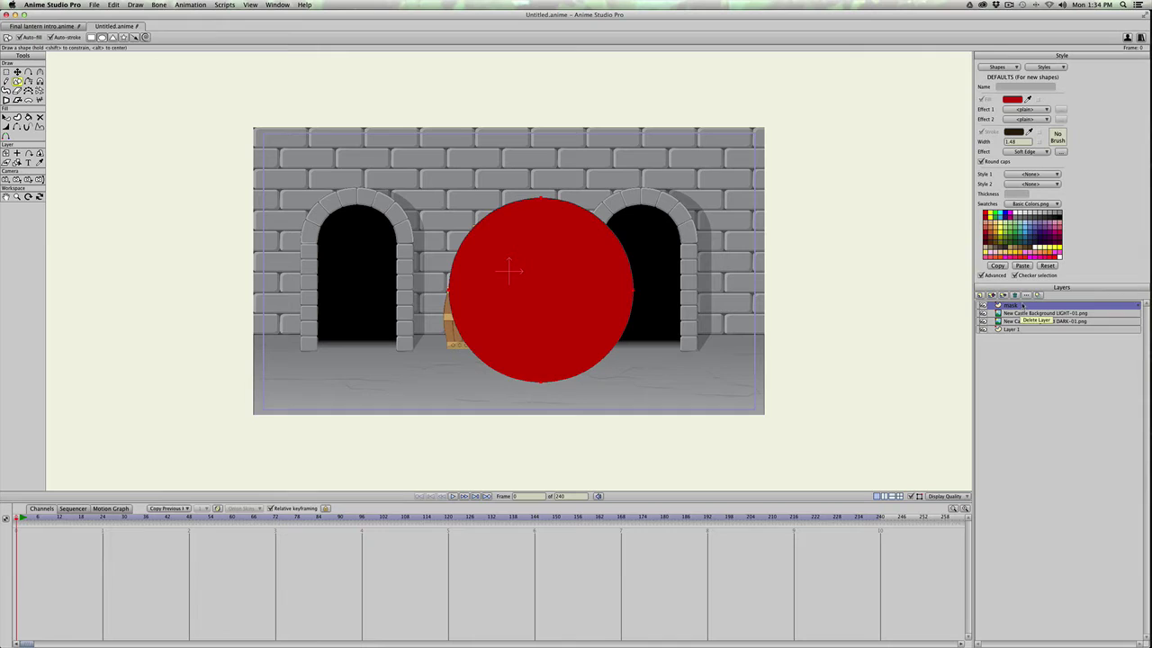
left_click_drag(1023, 306, 1020, 329)
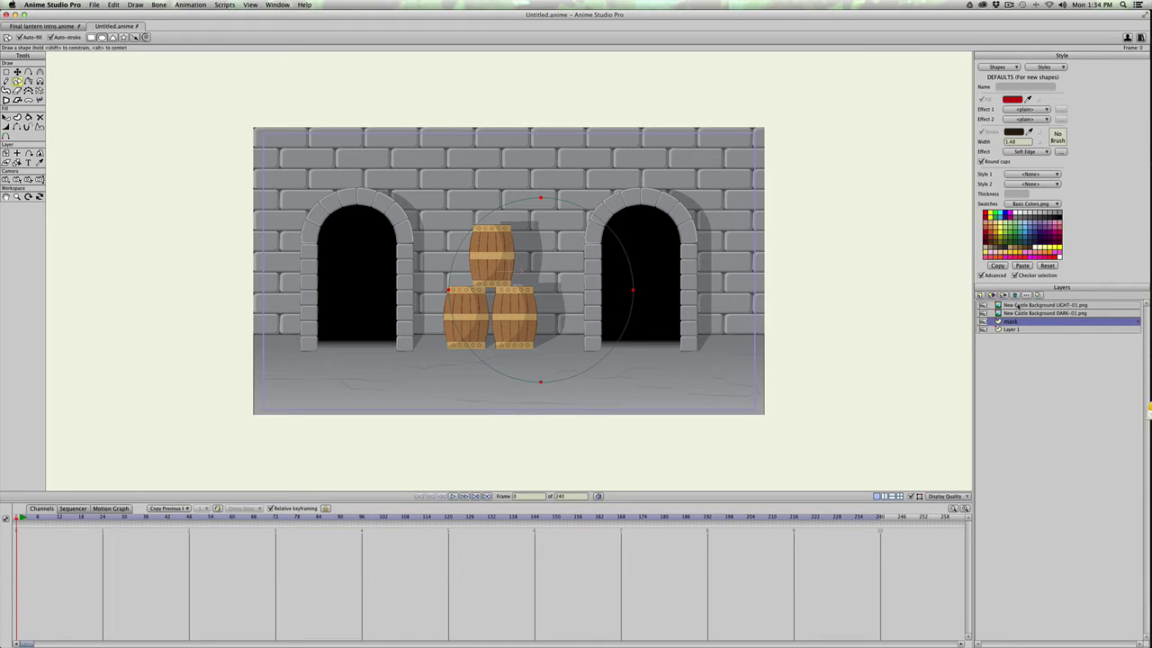
Group the LIGHT, DARK and mask layers into a new group named Latern.
left_click(1017, 305, "shift")
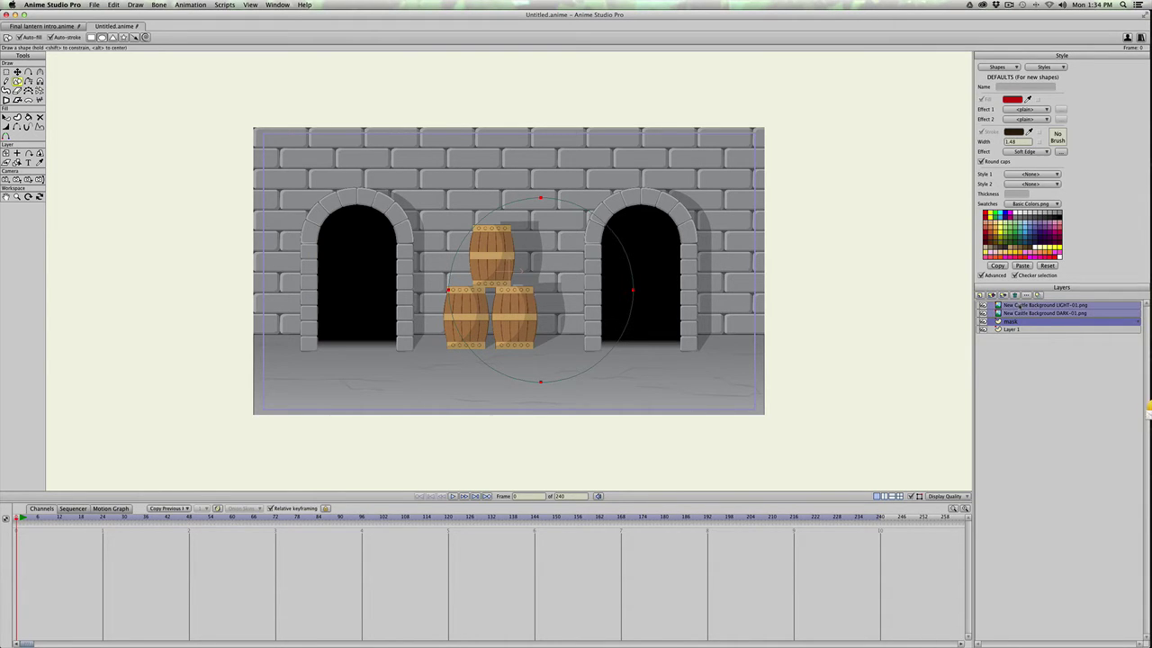
left_click(980, 295)
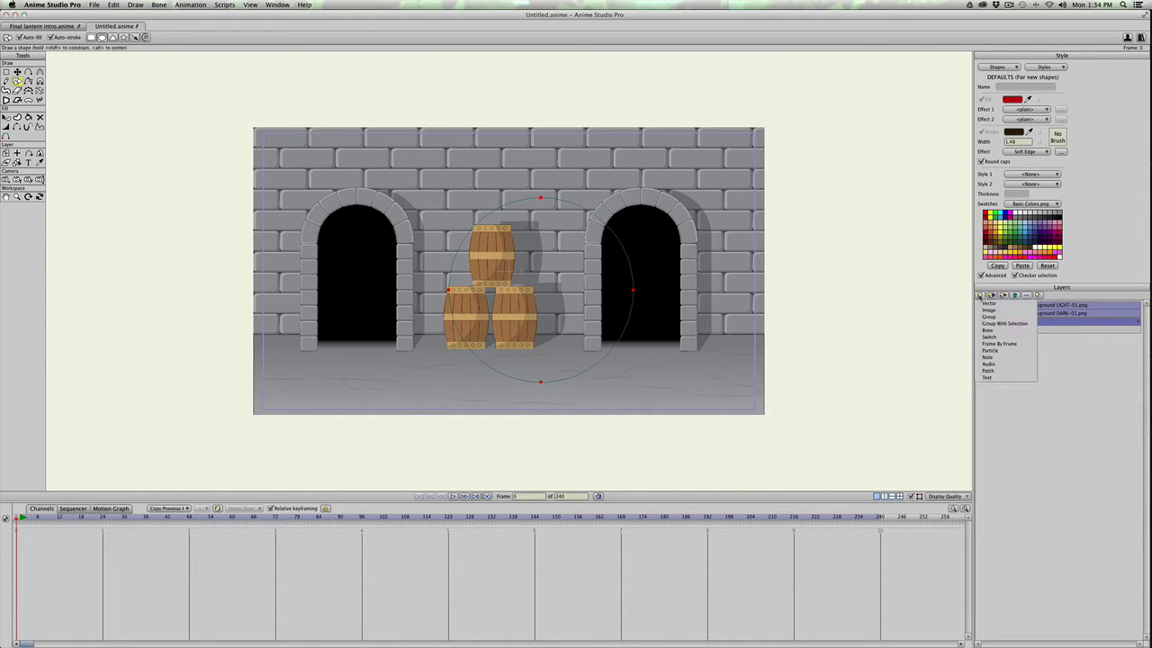
left_click(989, 324)
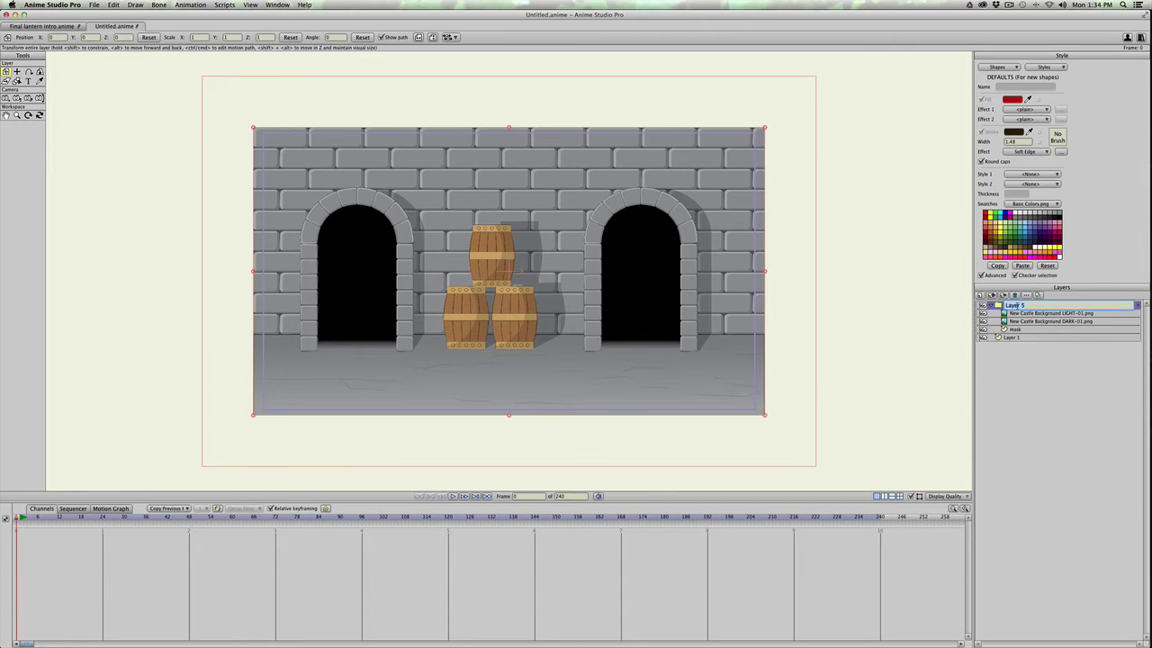
key("BackSpace")
type("Latern")
key("Return")
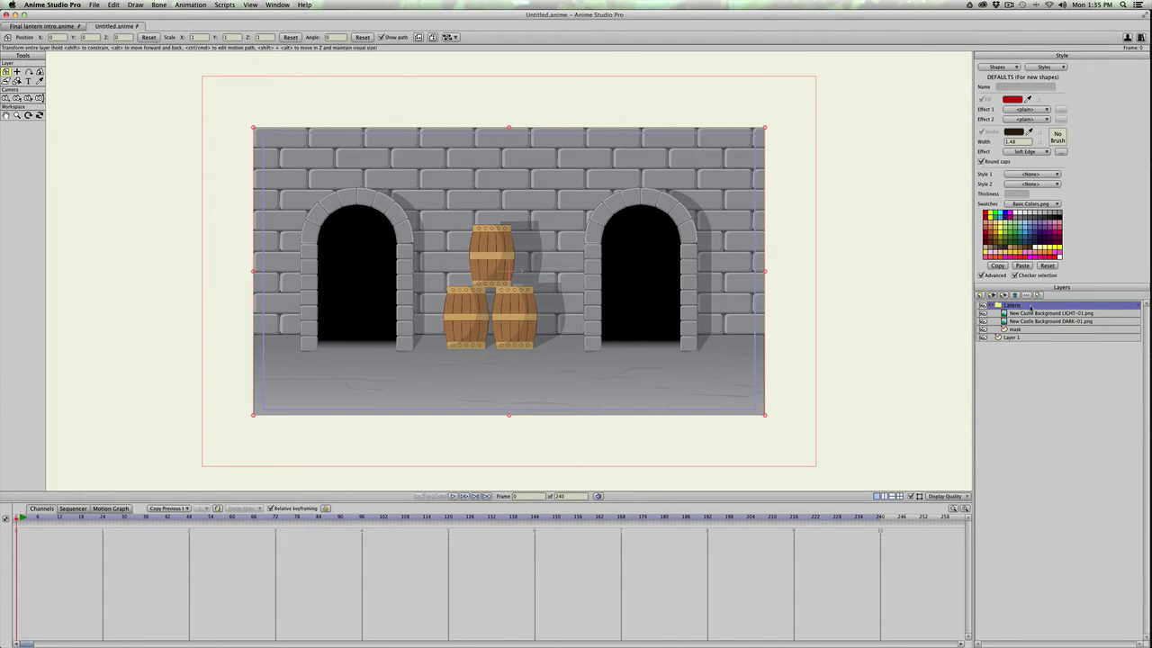
Set the Latern group's masking to Hide all.
double_click(1030, 307)
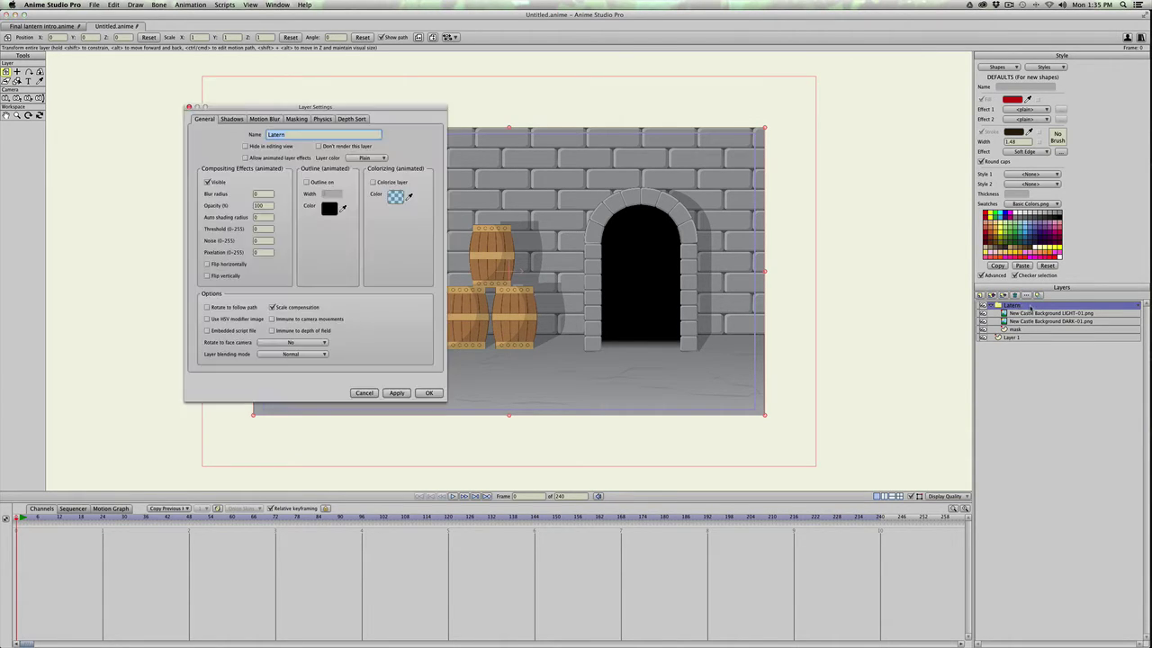
left_click(297, 119)
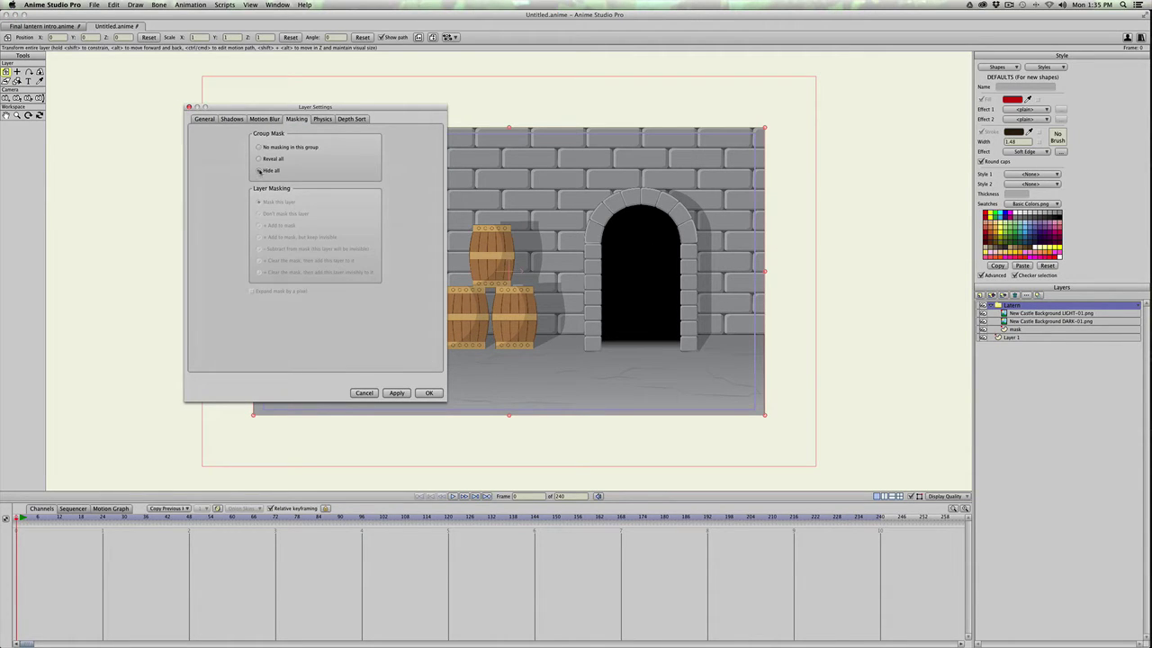
left_click(396, 393)
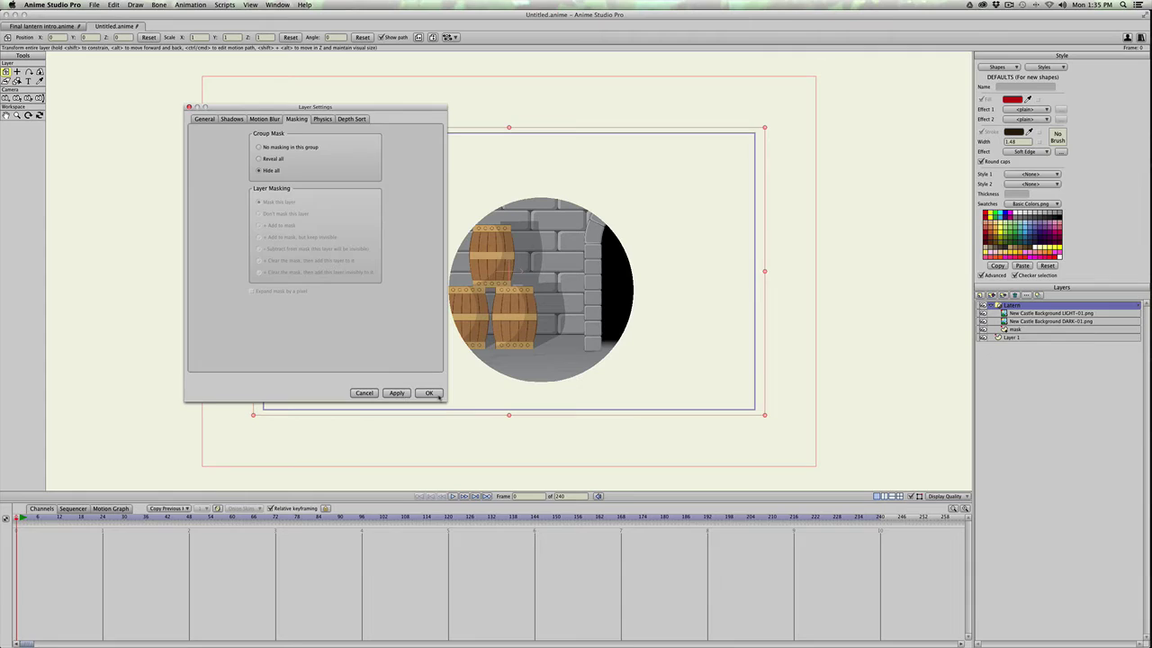
left_click(429, 393)
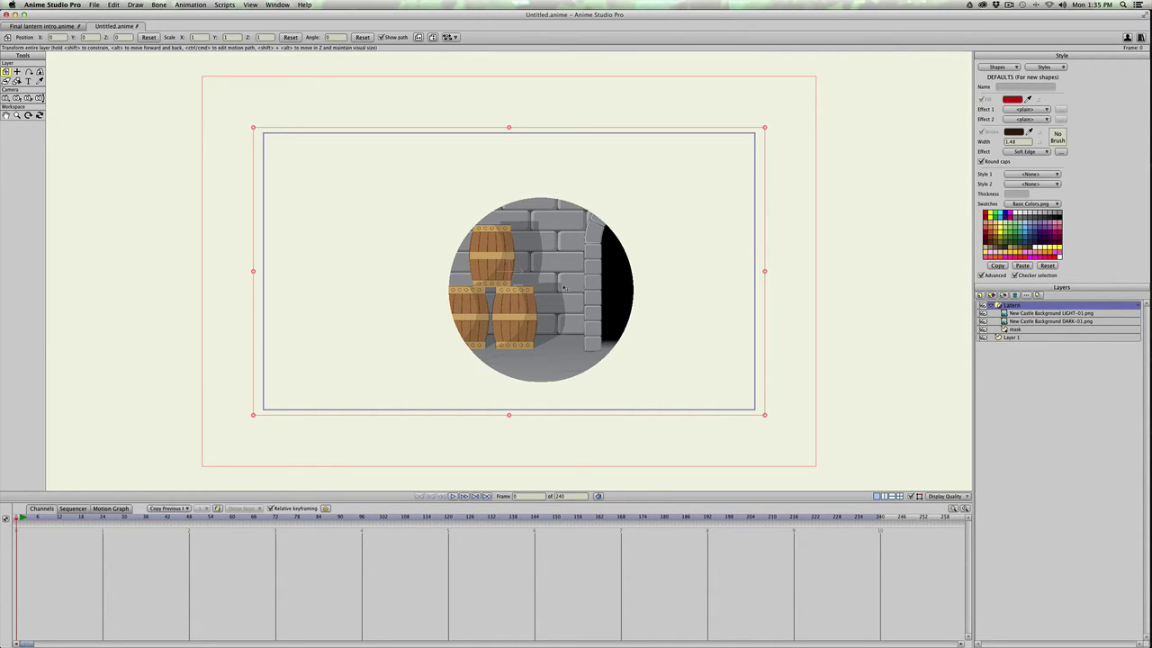
Set the DARK background layer's masking to Don't mask this layer.
left_click(1034, 323)
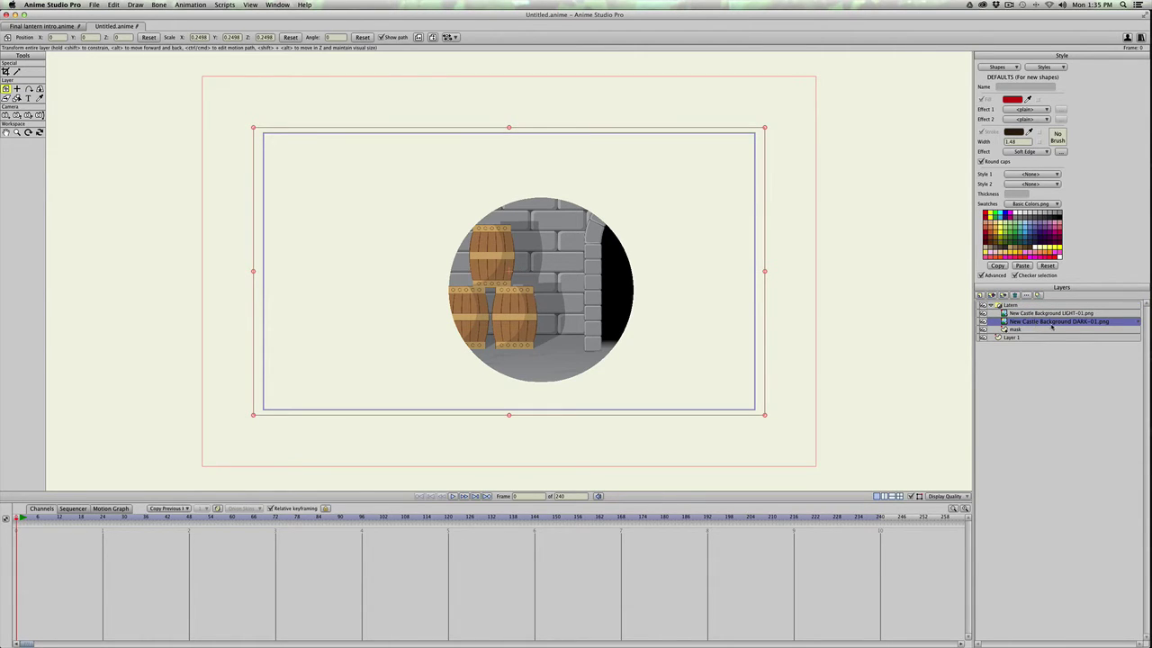
double_click(1064, 322)
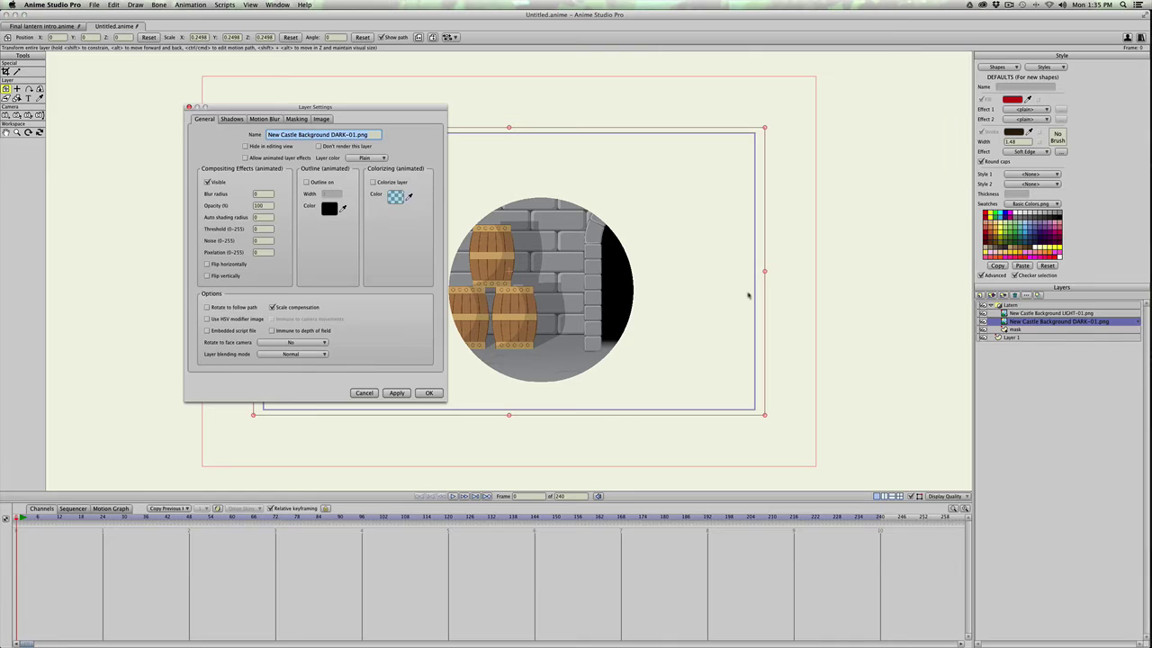
left_click(295, 119)
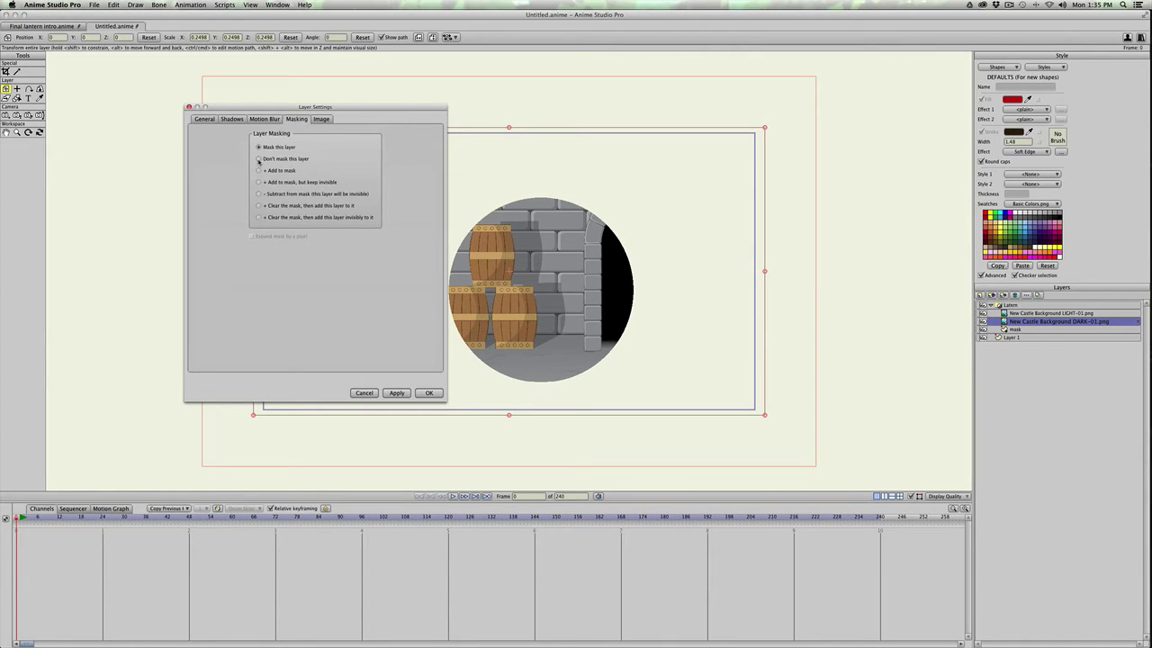
left_click(259, 159)
left_click(397, 393)
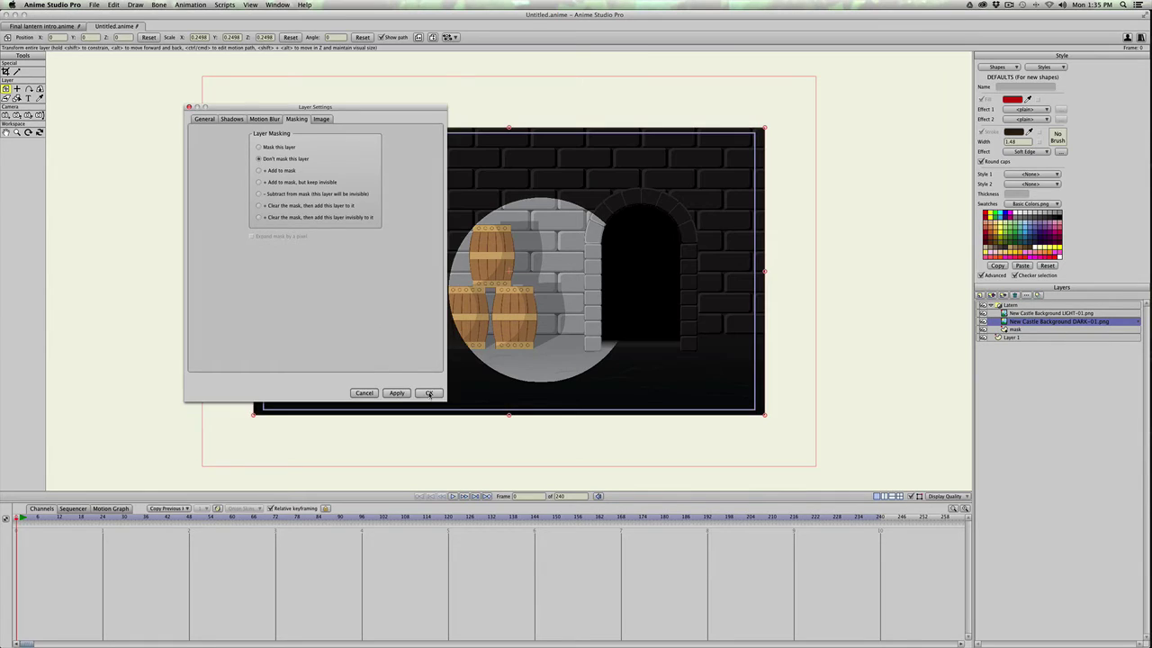
left_click(429, 393)
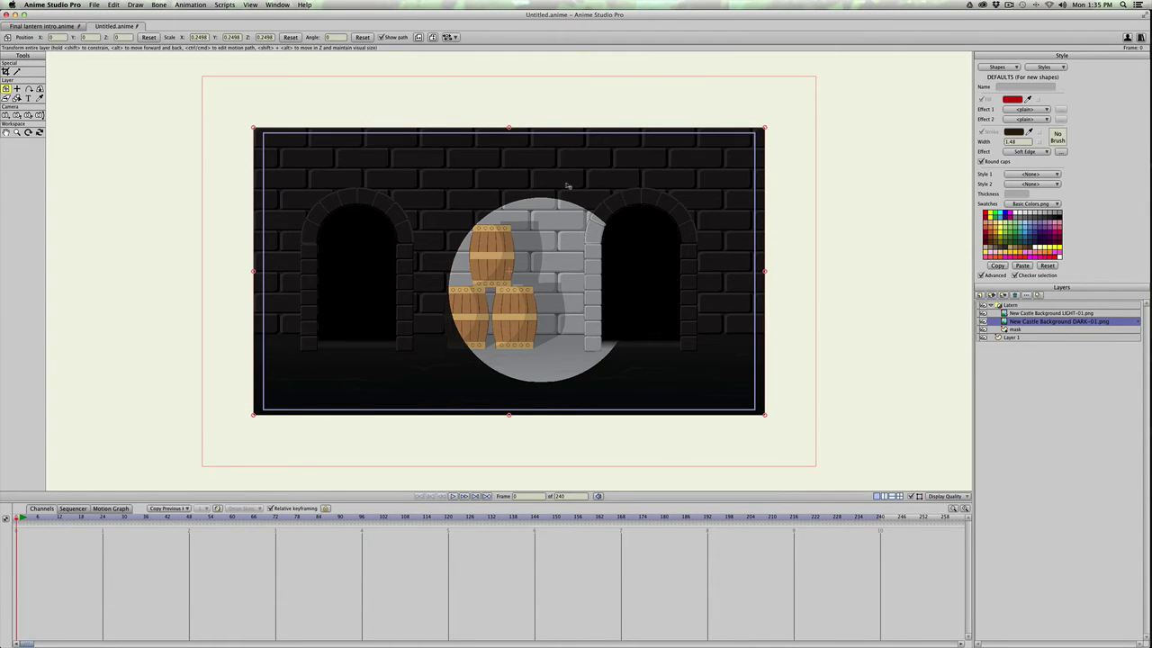
Drag the mask layer's circle with Transform Points until it sits centred over the barrels.
left_click(1014, 329)
key("t")
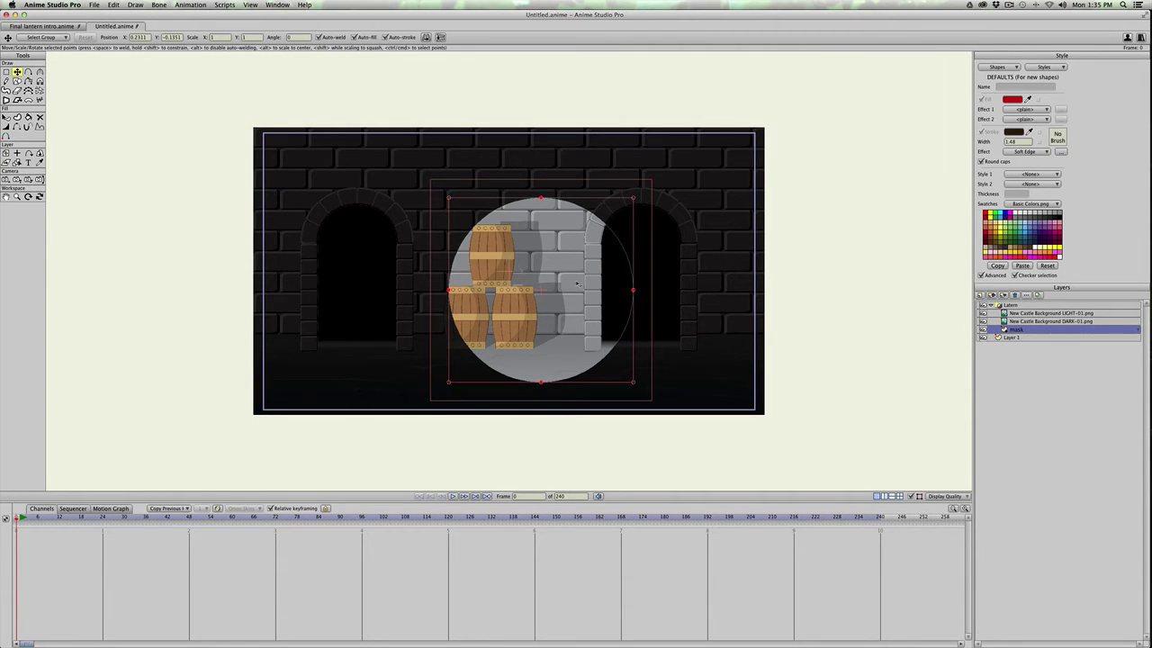
mouse_move(569, 291)
left_mouse_down()
mouse_move(487, 264)
mouse_move(510, 288)
mouse_move(432, 235)
mouse_move(367, 226)
mouse_move(349, 316)
mouse_move(450, 342)
mouse_move(618, 344)
mouse_move(720, 325)
mouse_move(688, 185)
mouse_move(643, 224)
mouse_move(680, 288)
mouse_move(523, 284)
mouse_move(486, 214)
mouse_move(496, 278)
mouse_move(569, 273)
left_mouse_up()
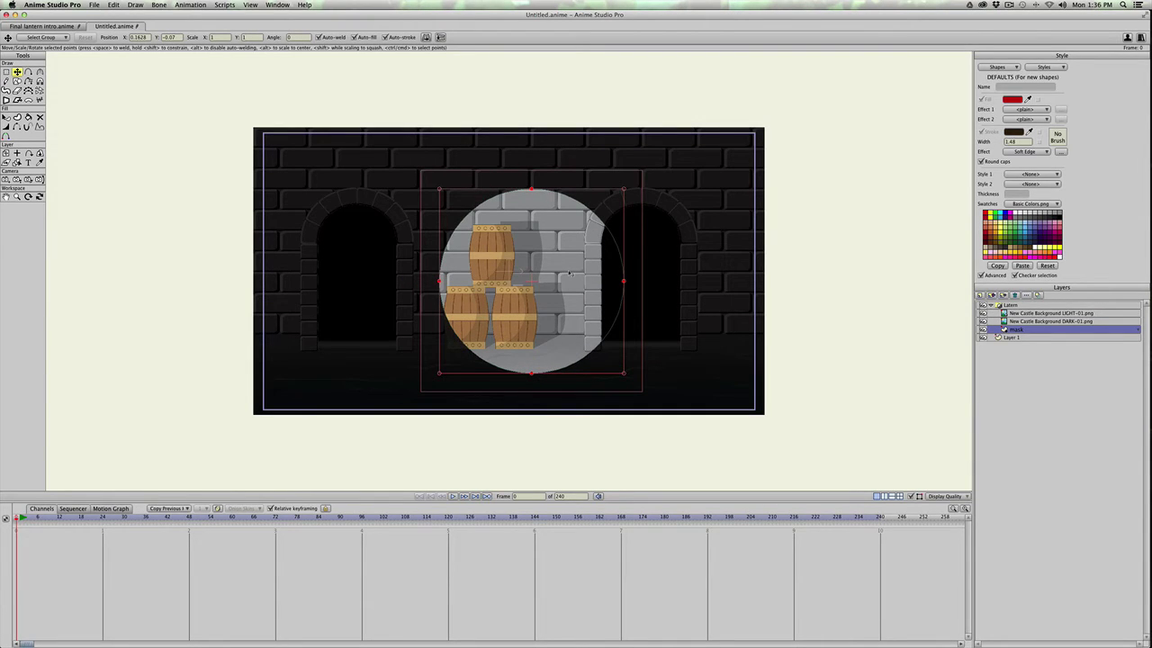
mouse_move(550, 268)
left_mouse_down()
mouse_move(649, 287)
mouse_move(623, 251)
mouse_move(515, 284)
mouse_move(532, 277)
left_mouse_up()
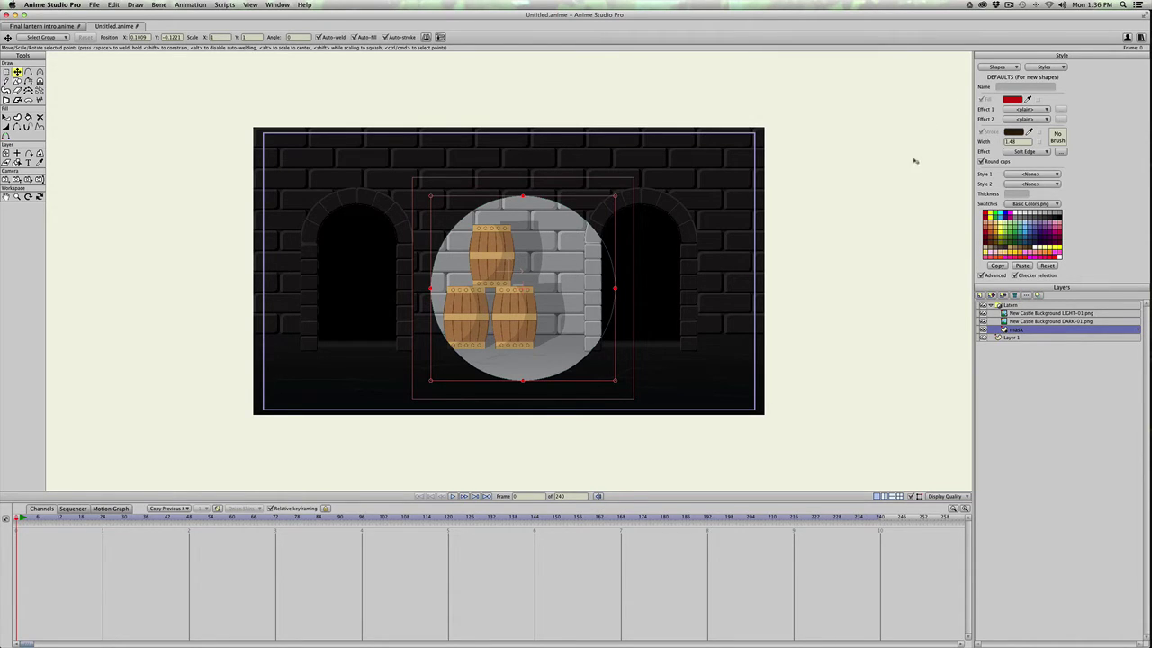
left_click_drag(529, 309, 543, 297)
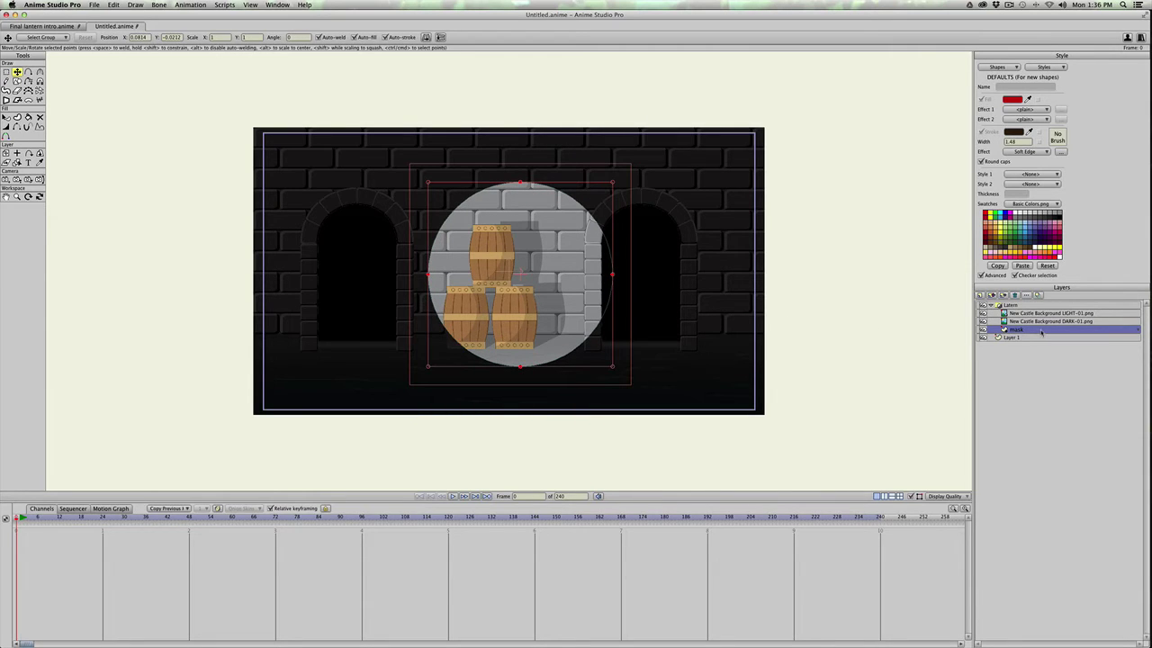
Set the mask layer's blur radius to 50 and render a Frame 0 preview.
double_click(1041, 331)
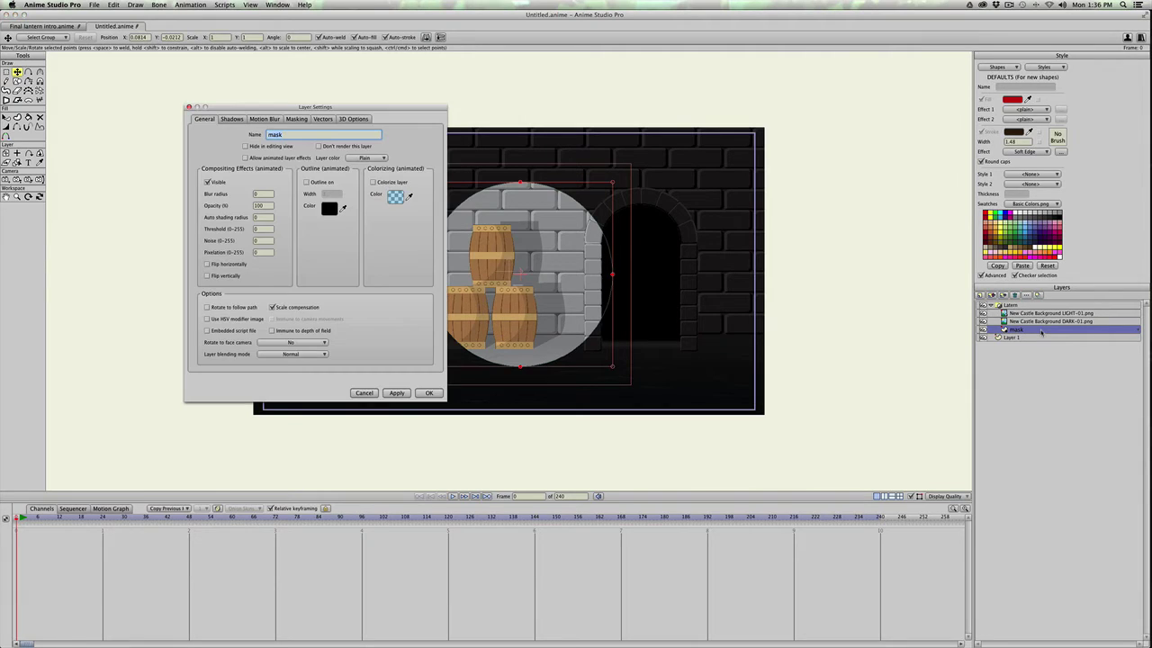
left_click(253, 194)
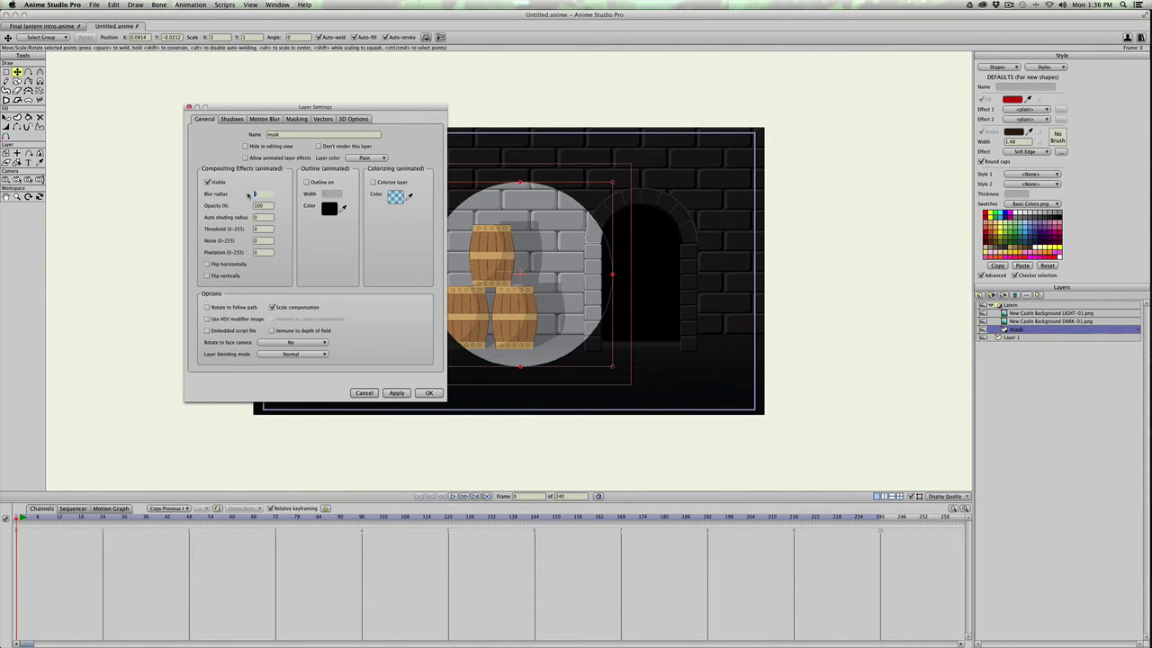
type("50")
key("Return")
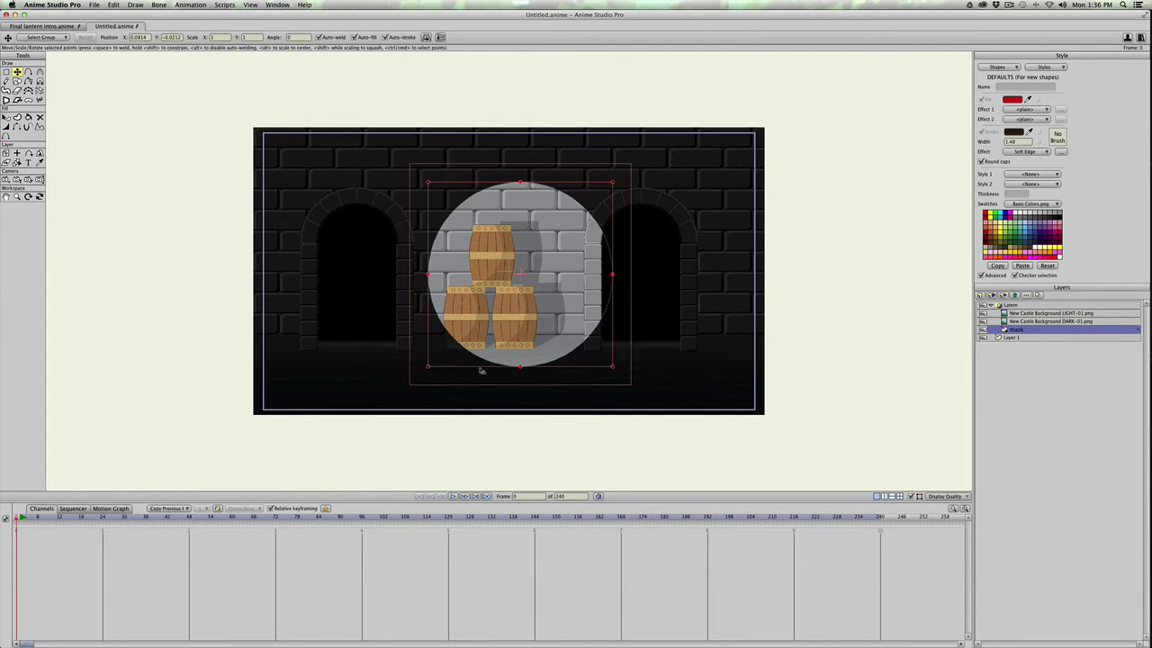
key("super+r")
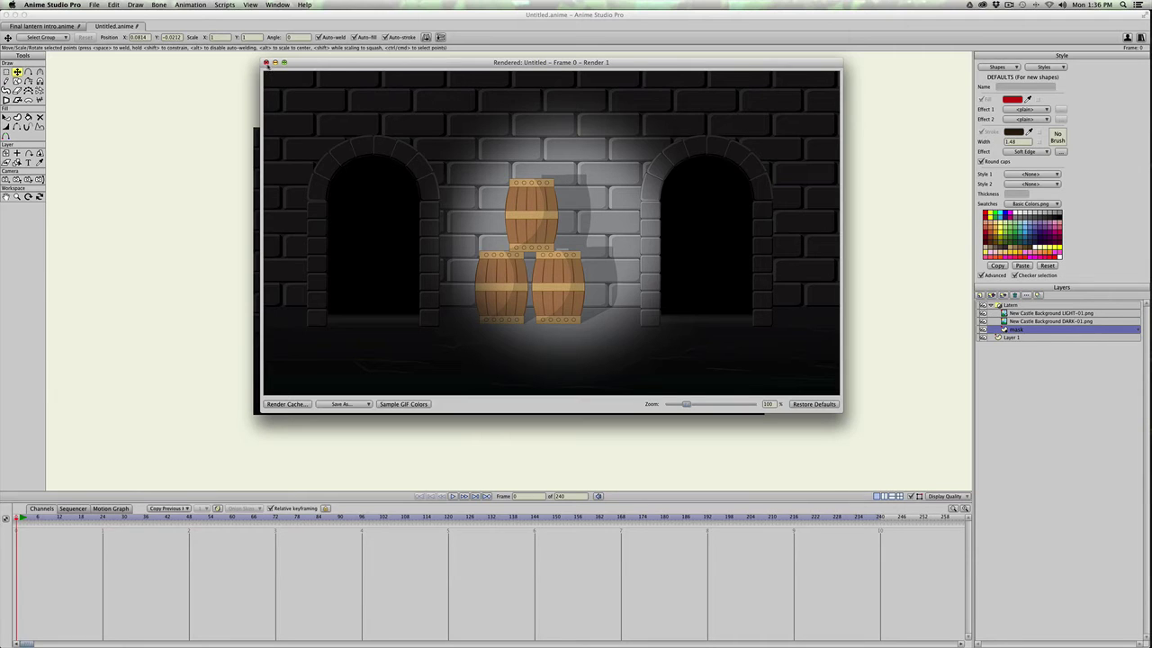
Close both render previews, then sweep the light circle to the right arch and back over the barrels.
left_click(266, 62)
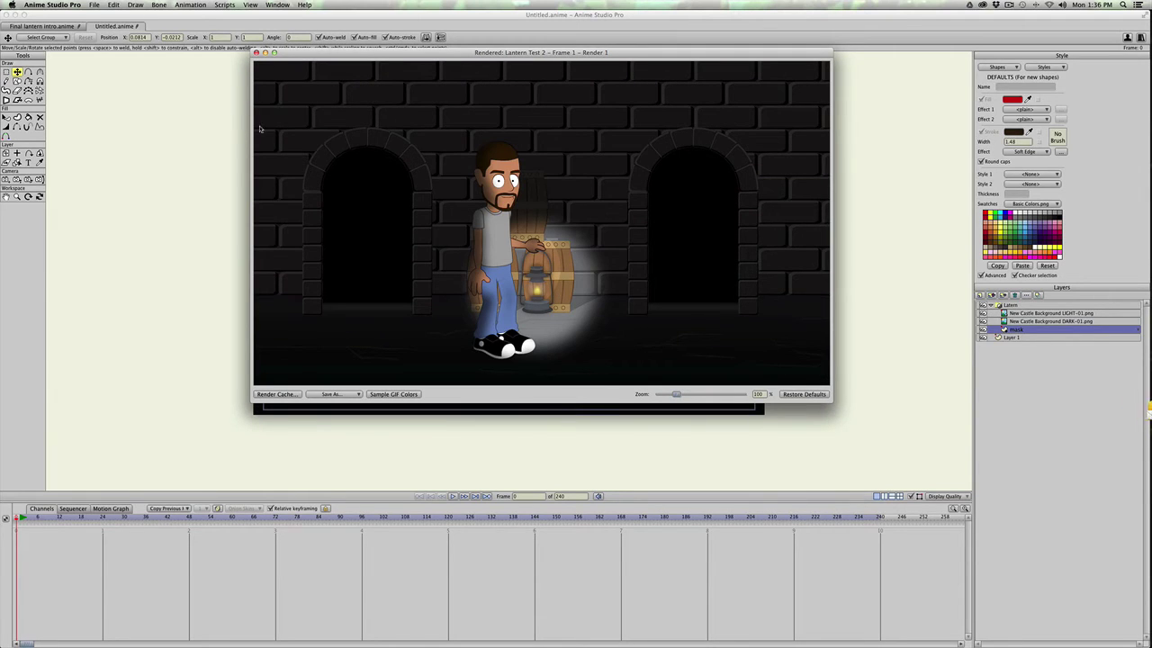
left_click(255, 53)
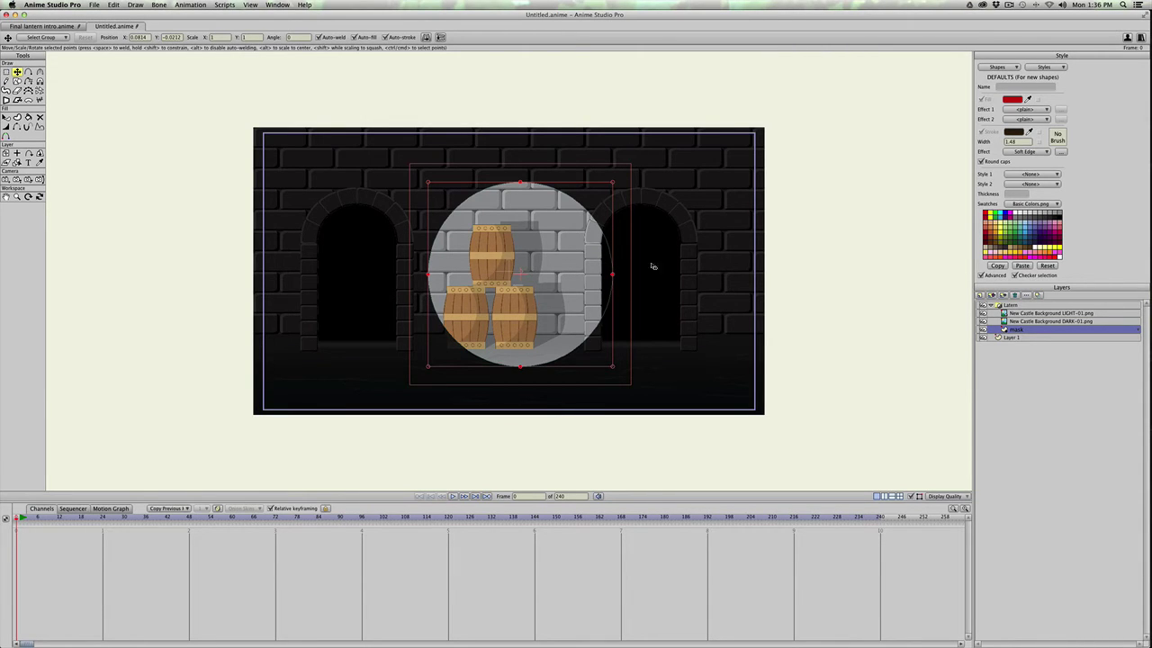
left_click_drag(546, 277, 367, 274)
left_click_drag(469, 278, 555, 287)
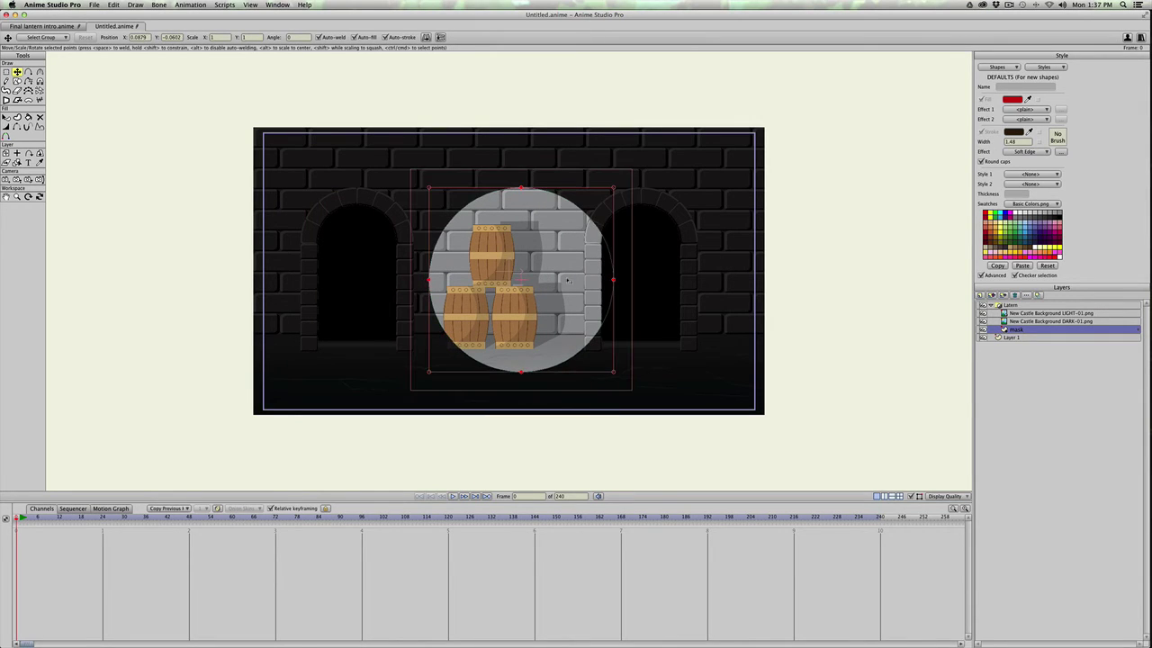
Re-enter a 50 blur radius on the mask layer, render a Frame 0 preview, then close it.
double_click(1029, 328)
left_click(300, 121)
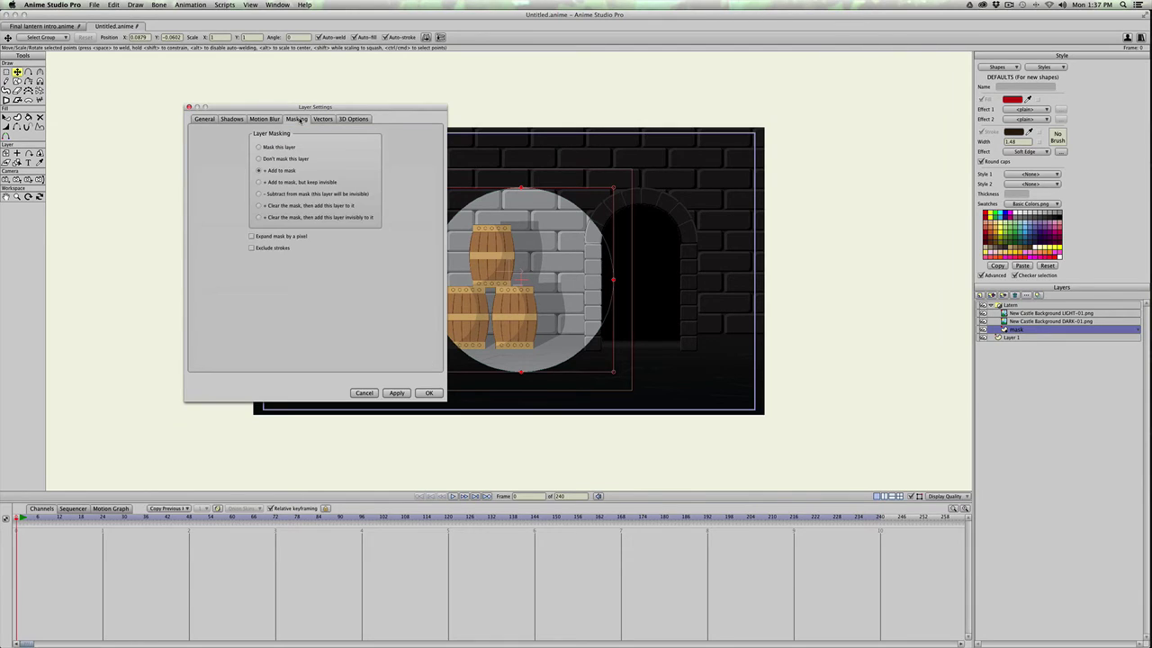
left_click(264, 119)
left_click(204, 119)
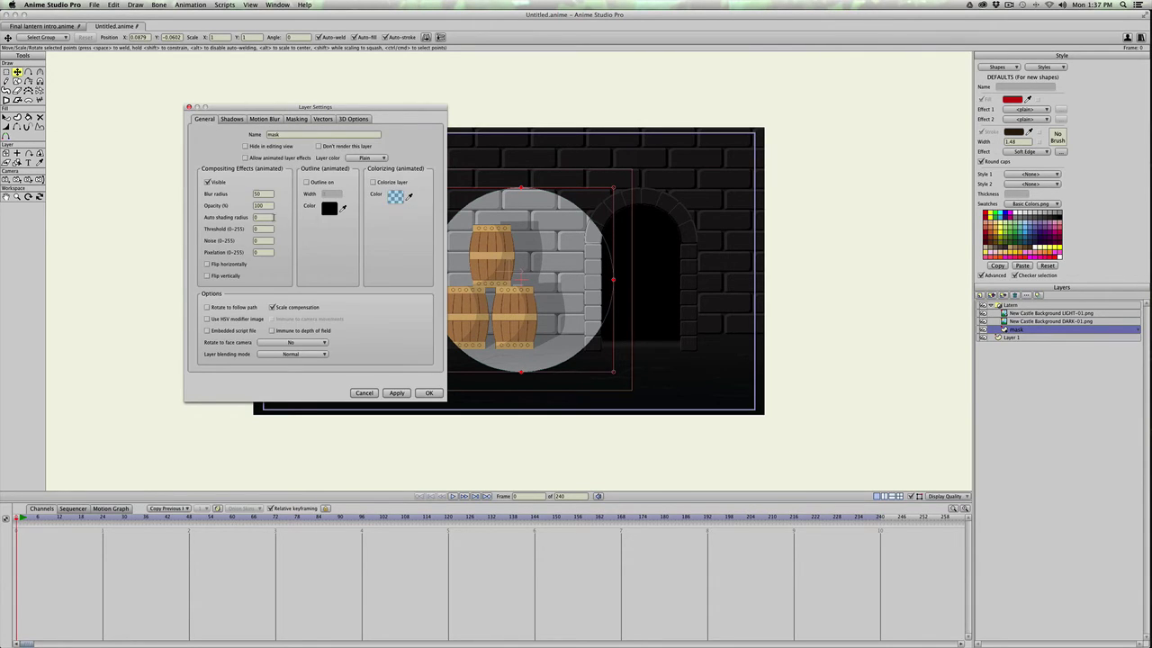
left_click(259, 193)
type("50")
type("2")
left_click(428, 392)
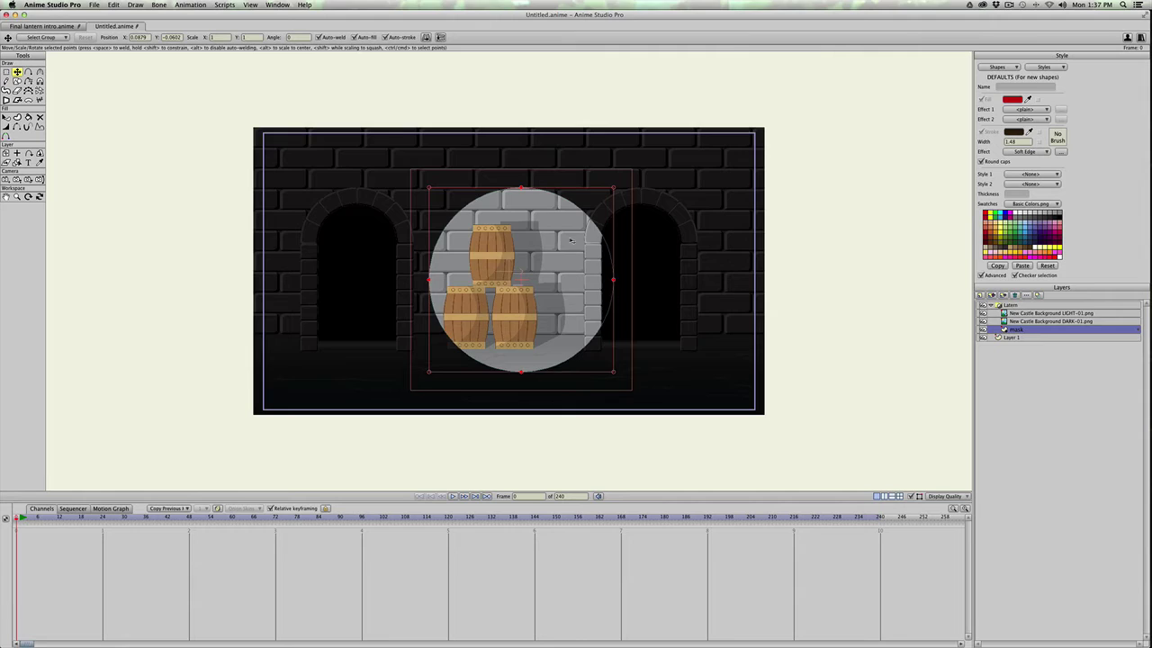
key("super+r")
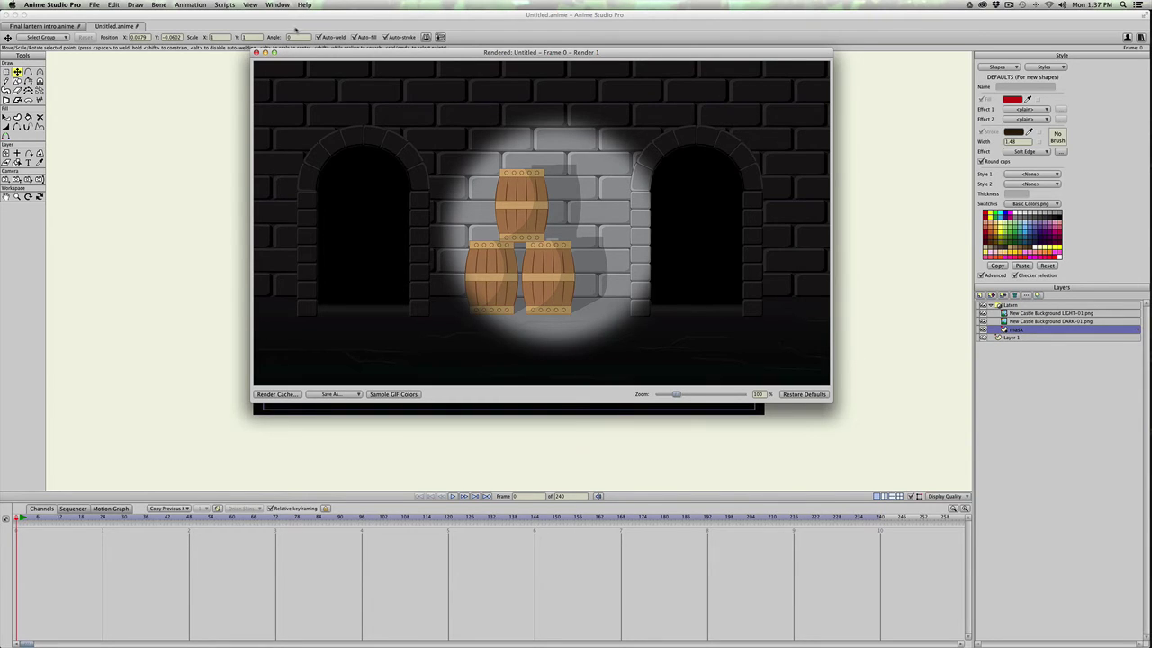
left_click(257, 52)
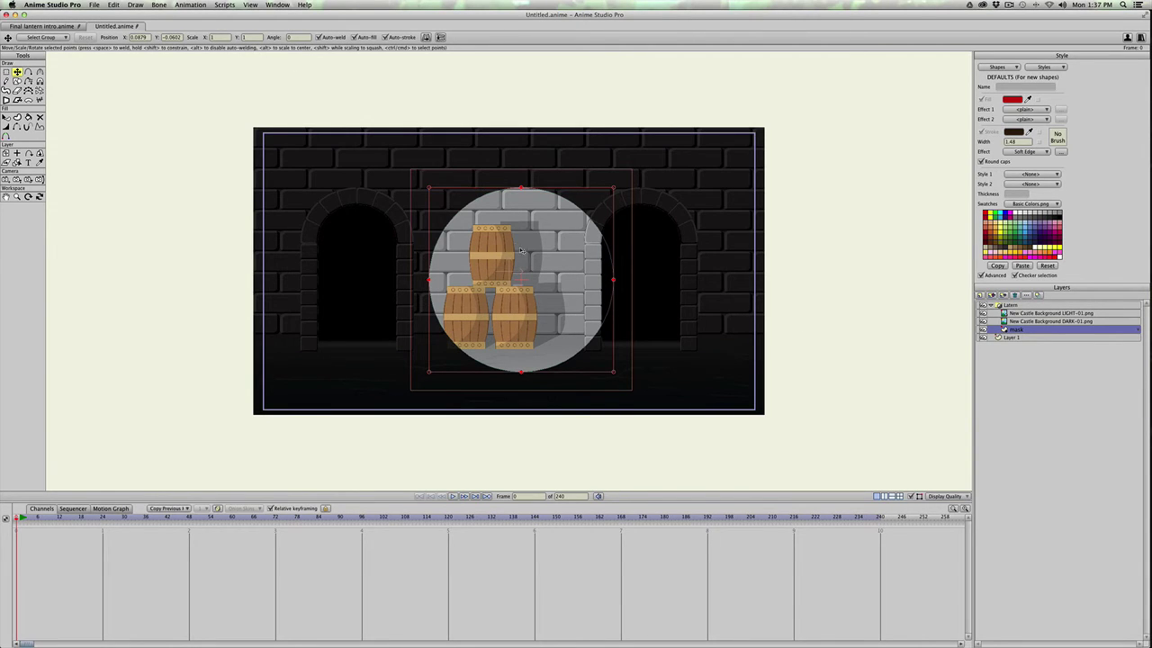
Key the mask circle as a tiny dot at frame 1, then large over the barrels later, pushed to about frame 30.
left_click(22, 518)
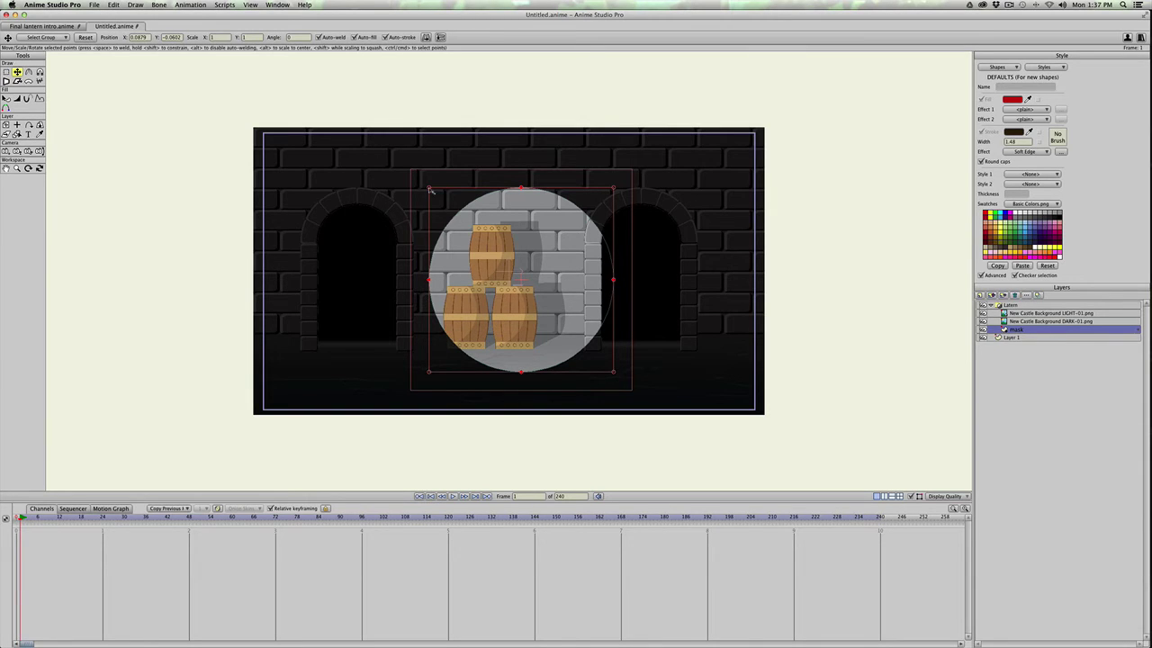
left_click_drag(430, 189, 508, 270)
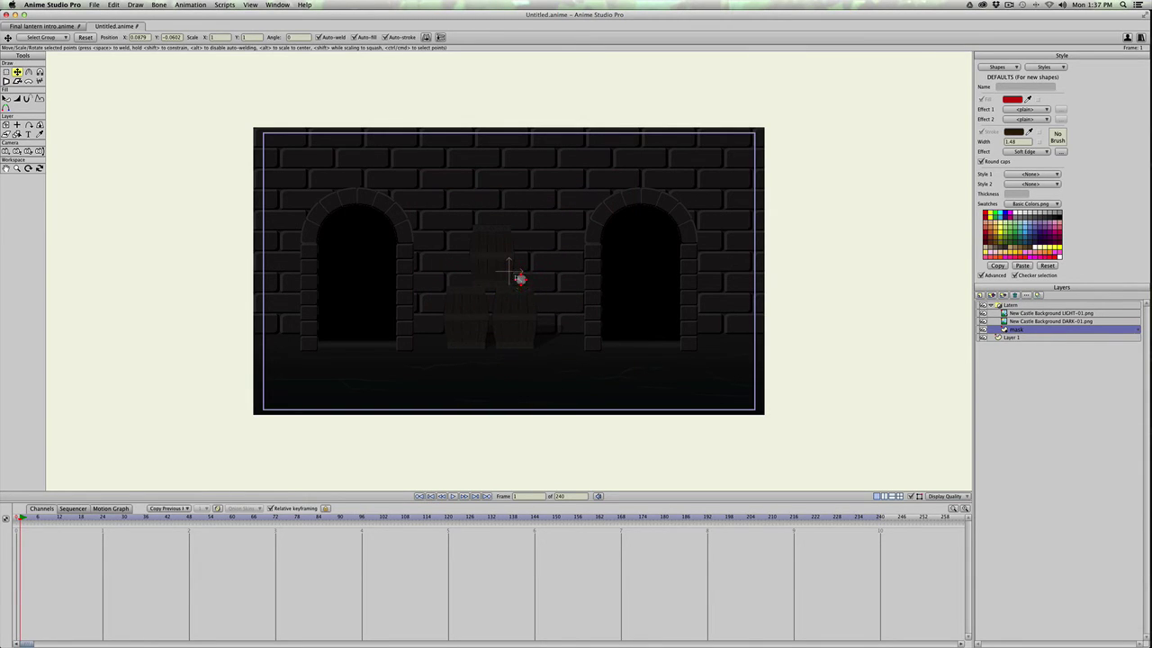
left_click_drag(42, 519, 63, 518)
left_click_drag(510, 262, 399, 124)
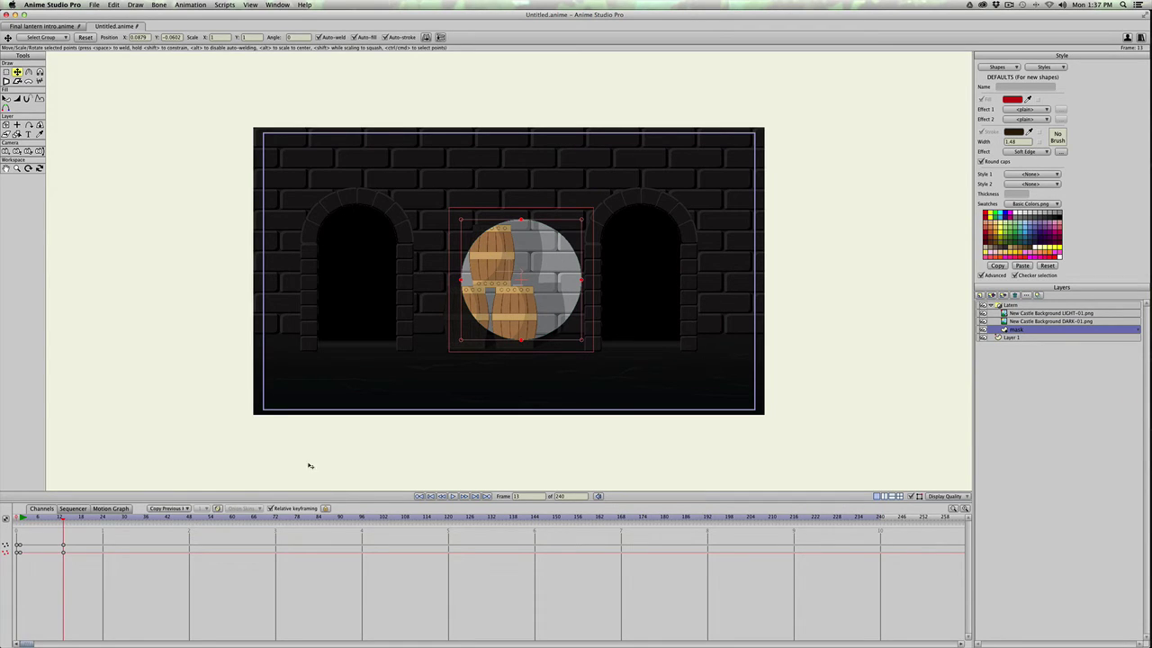
left_click_drag(64, 547, 109, 547)
Preview the mask circle growing from the start of the animation.
key("shift+ctrl+Left")
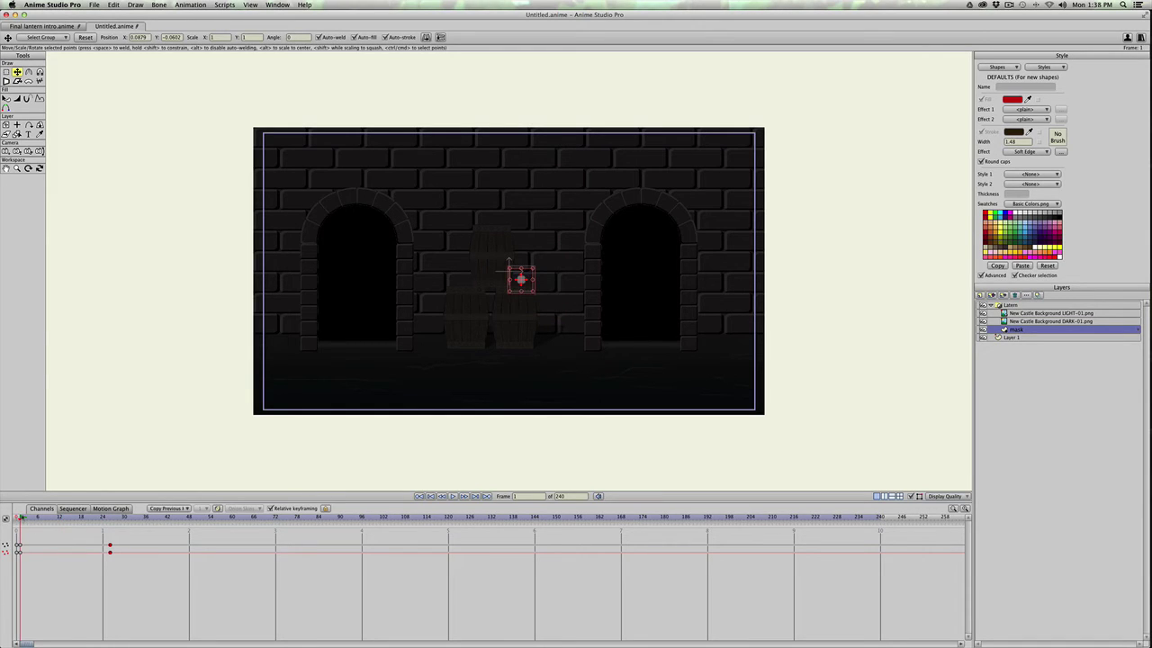
left_click(27, 517)
left_click(450, 496)
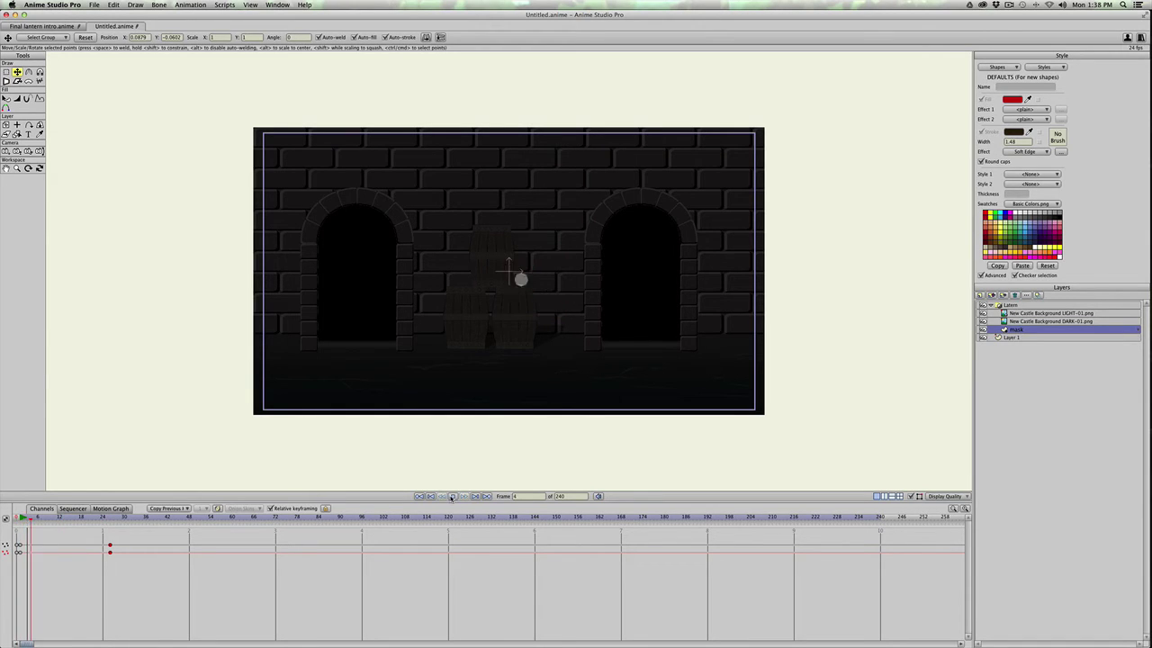
left_click(451, 495)
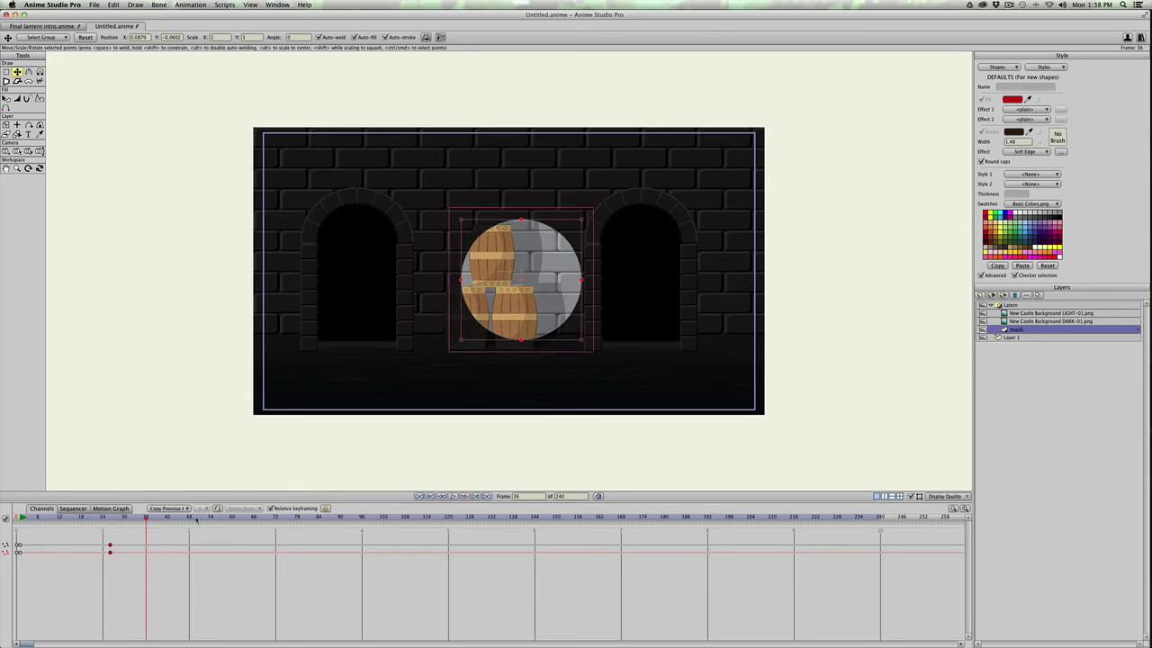
Move the later size keyframes to frame 24, delete them, and return to frame 0.
left_click(110, 544)
left_click_drag(110, 544, 107, 546)
key("Delete")
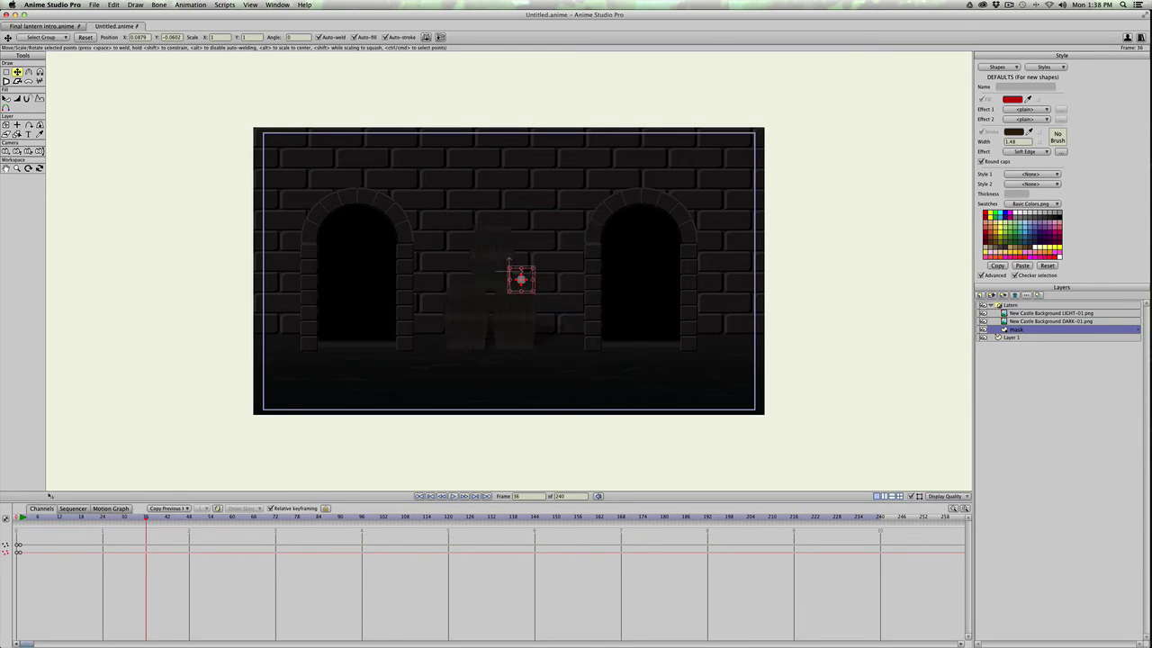
mouse_move(30, 521)
left_mouse_down()
mouse_move(133, 519)
mouse_move(16, 519)
left_mouse_up()
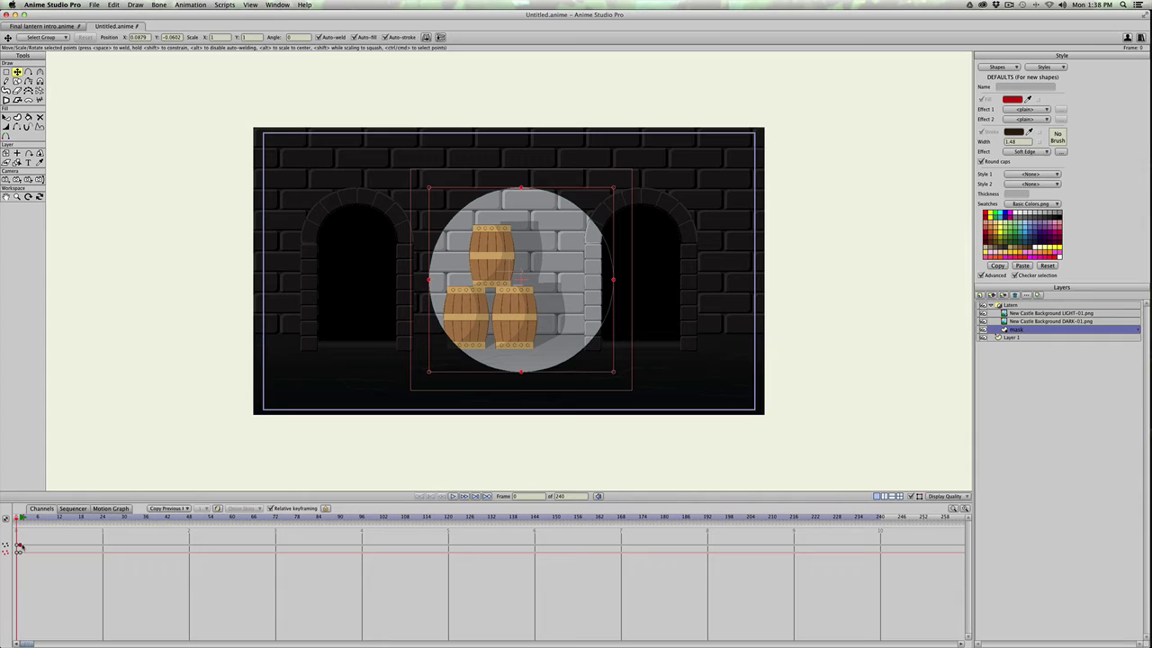
Delete the frame-0 mask keys, shrink the circle, and key it at frame 1.
key("Delete")
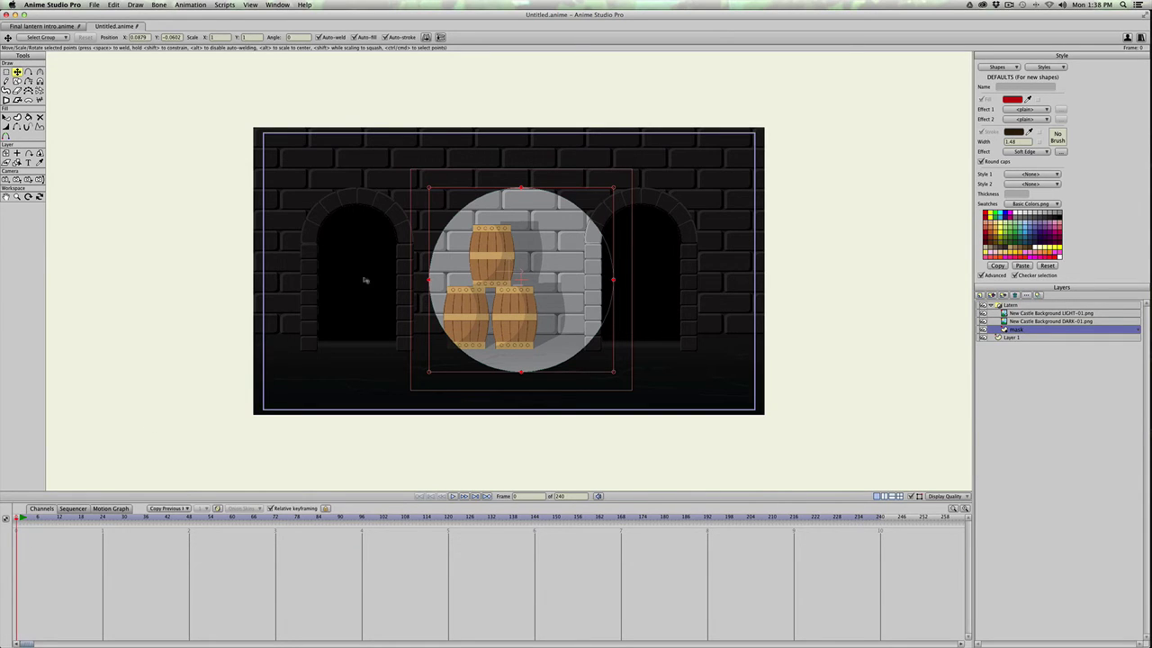
left_click_drag(432, 190, 466, 211)
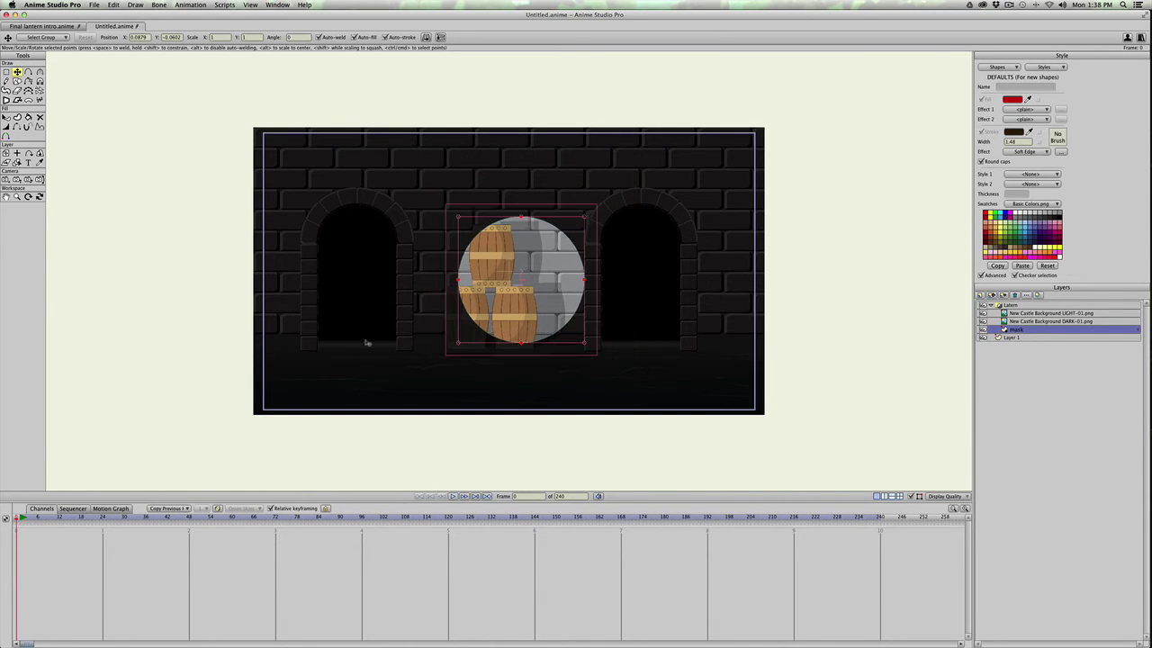
left_click(23, 518)
left_click(15, 518)
left_click(23, 518)
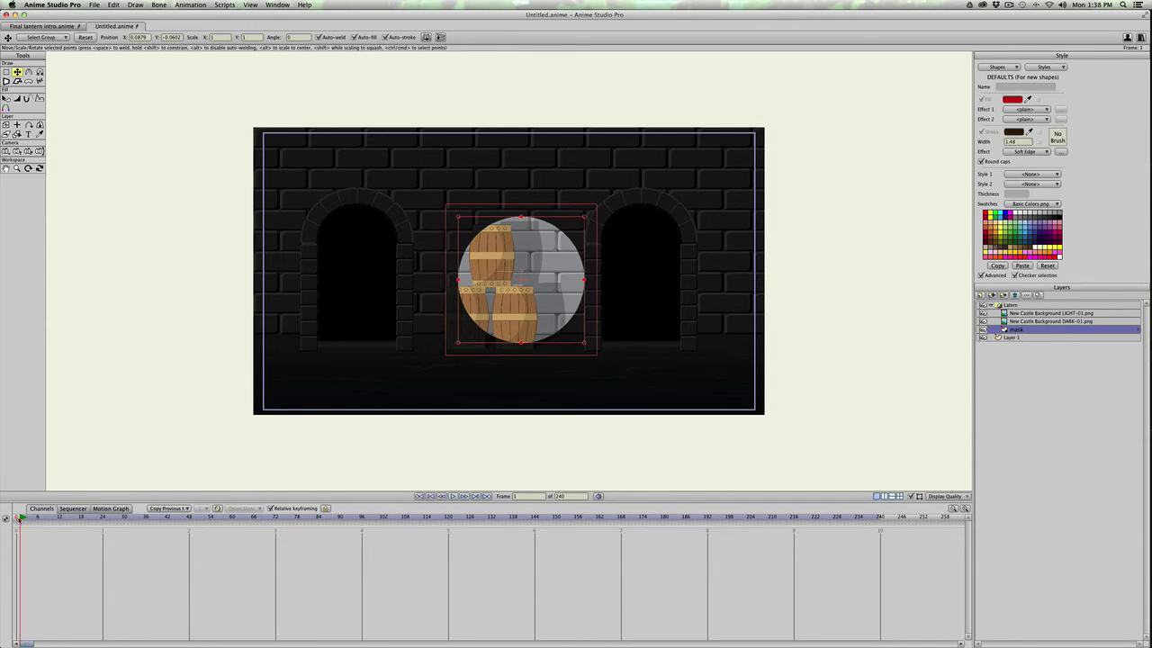
left_click(470, 246)
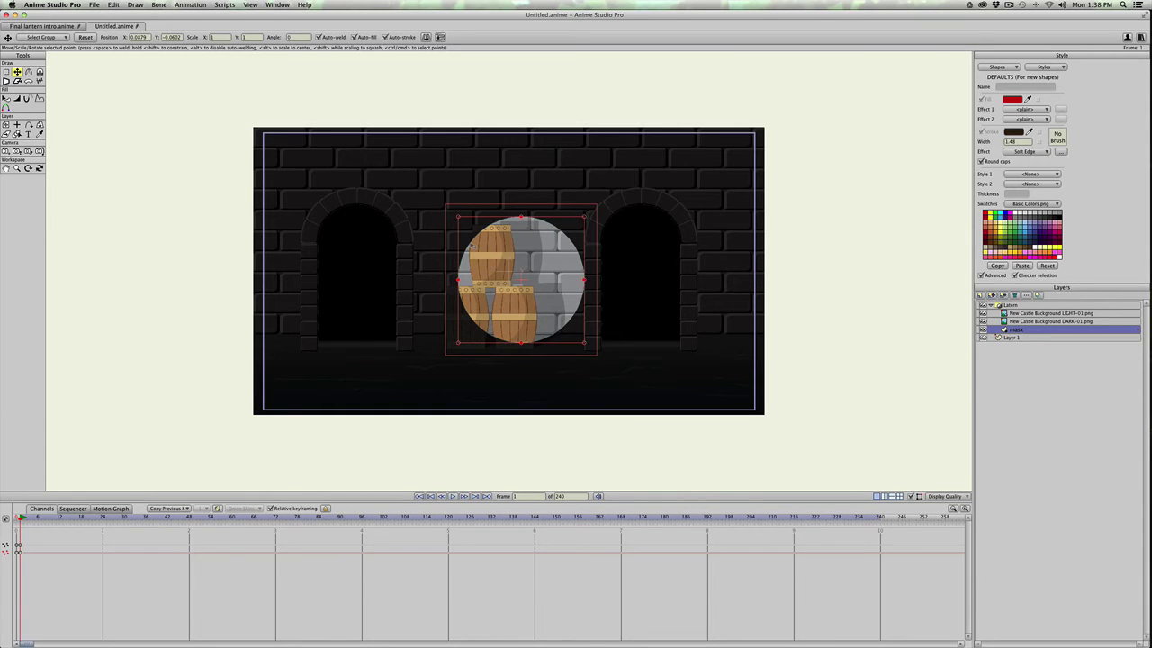
Set the mask keyframe's interpolation to Noisy and preview the jittering motion.
right_click(18, 546)
left_click(49, 589)
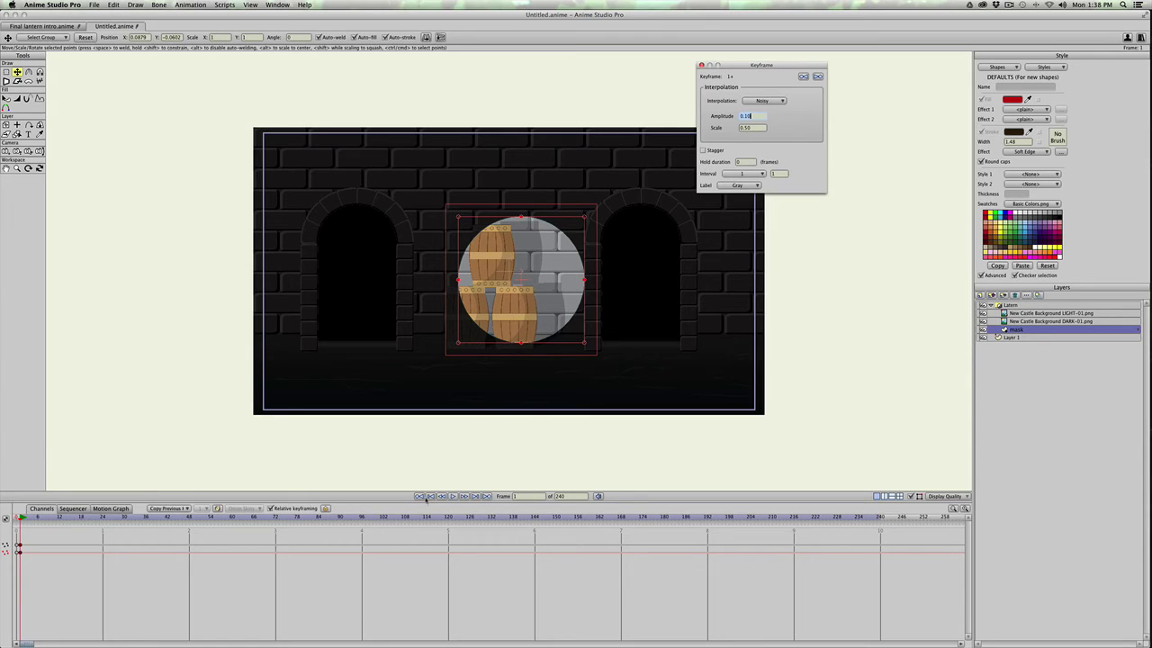
left_click(453, 496)
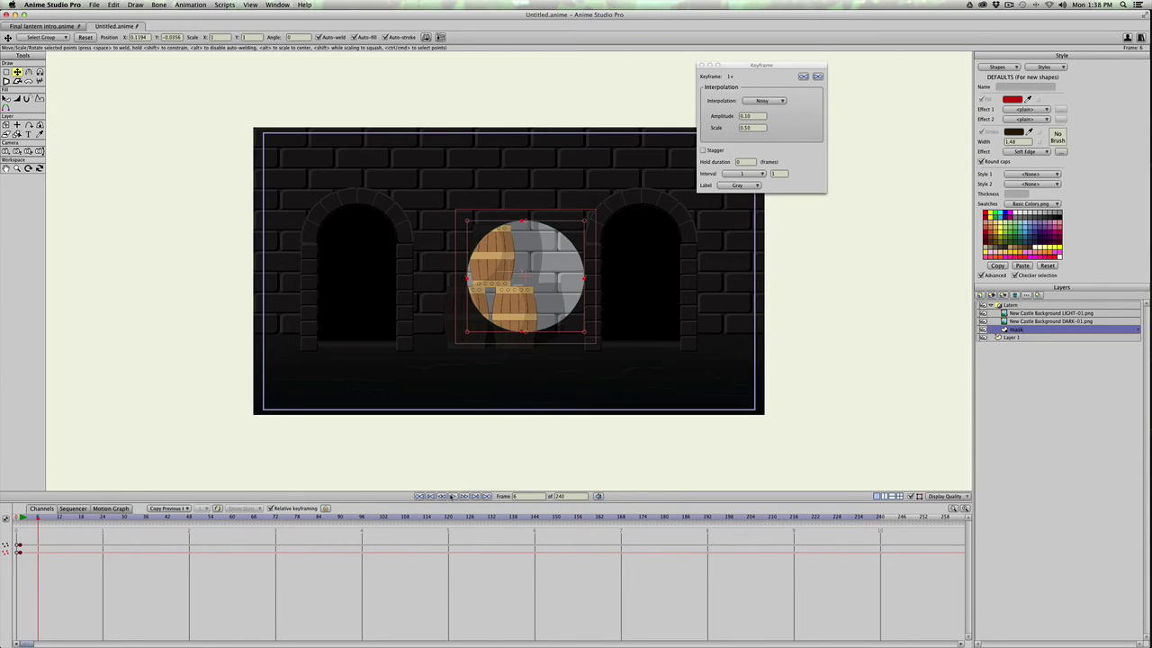
left_click(453, 496)
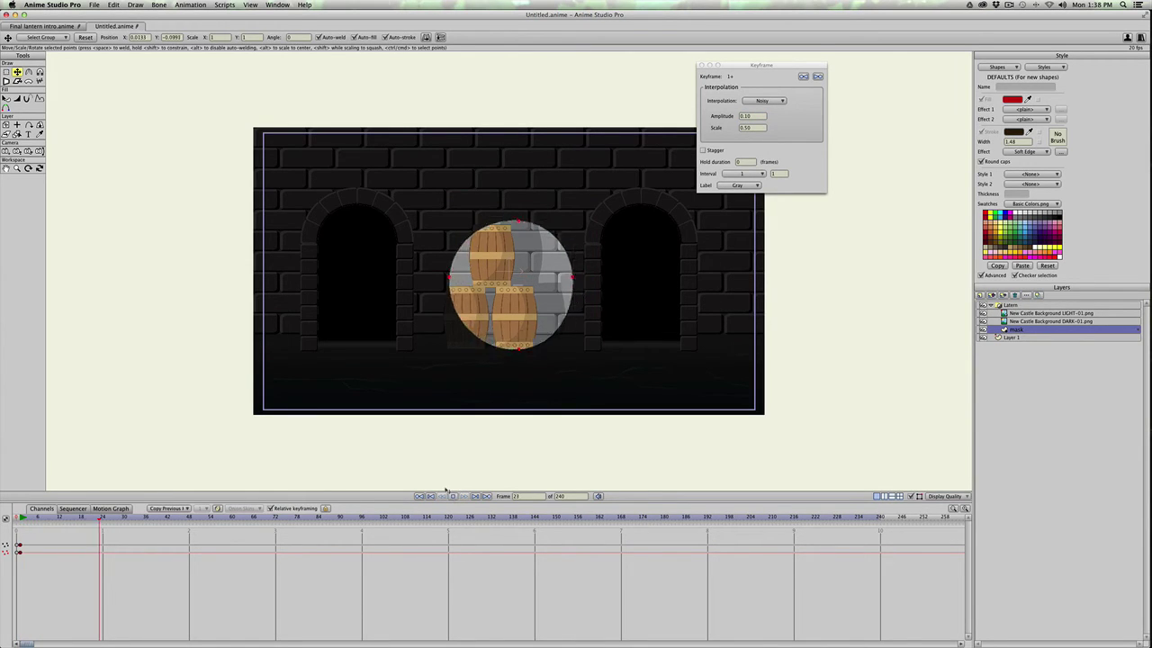
left_click(27, 518)
left_click_drag(27, 518, 19, 518)
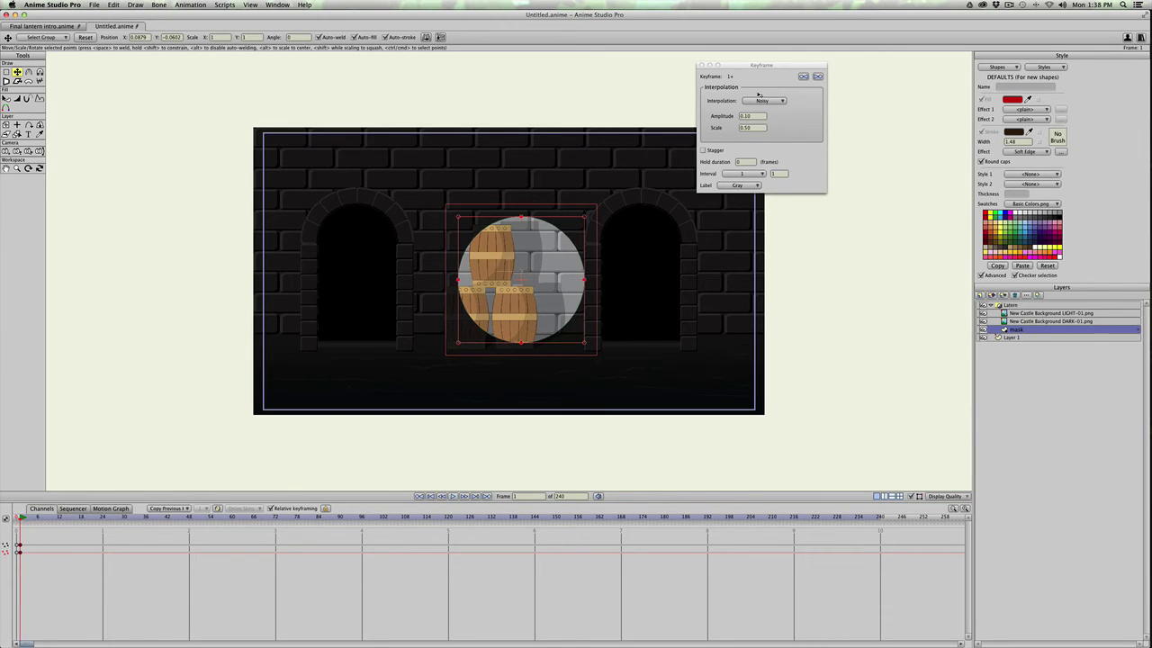
Set the Noisy interpolation's Amplitude and Scale to 0.0050.
left_click(720, 117)
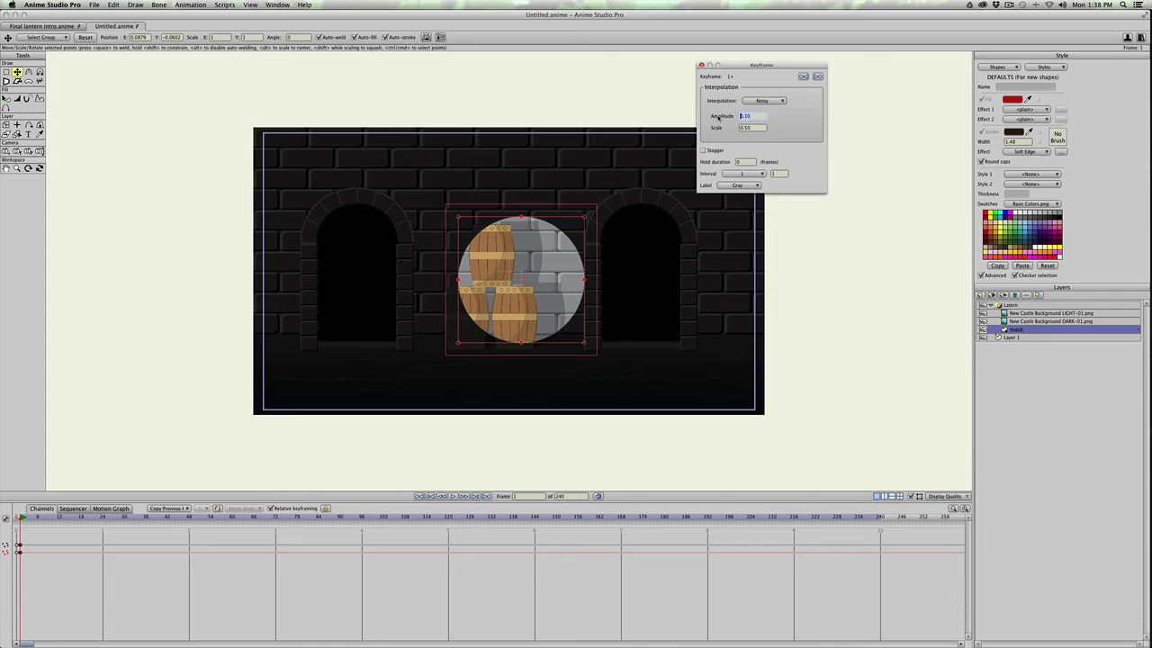
key("BackSpace")
key("Tab")
type(".005")
key("Return")
Preview the subtler flicker, then move the circle over the right doorway at frame 0.
key("space")
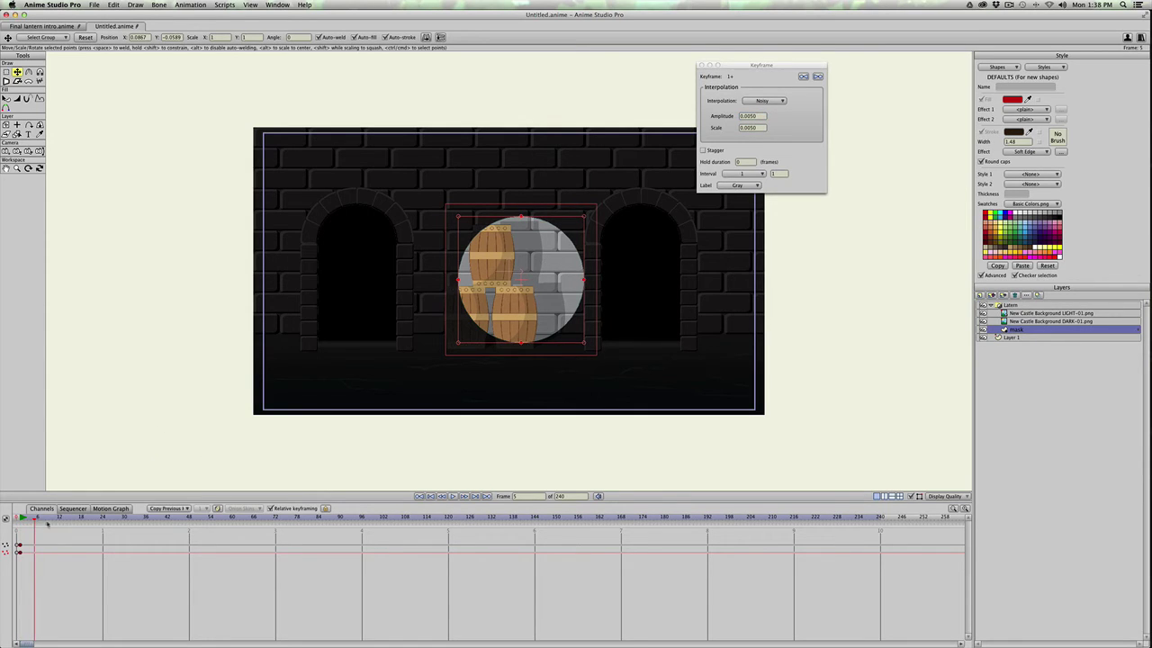
left_click(453, 496)
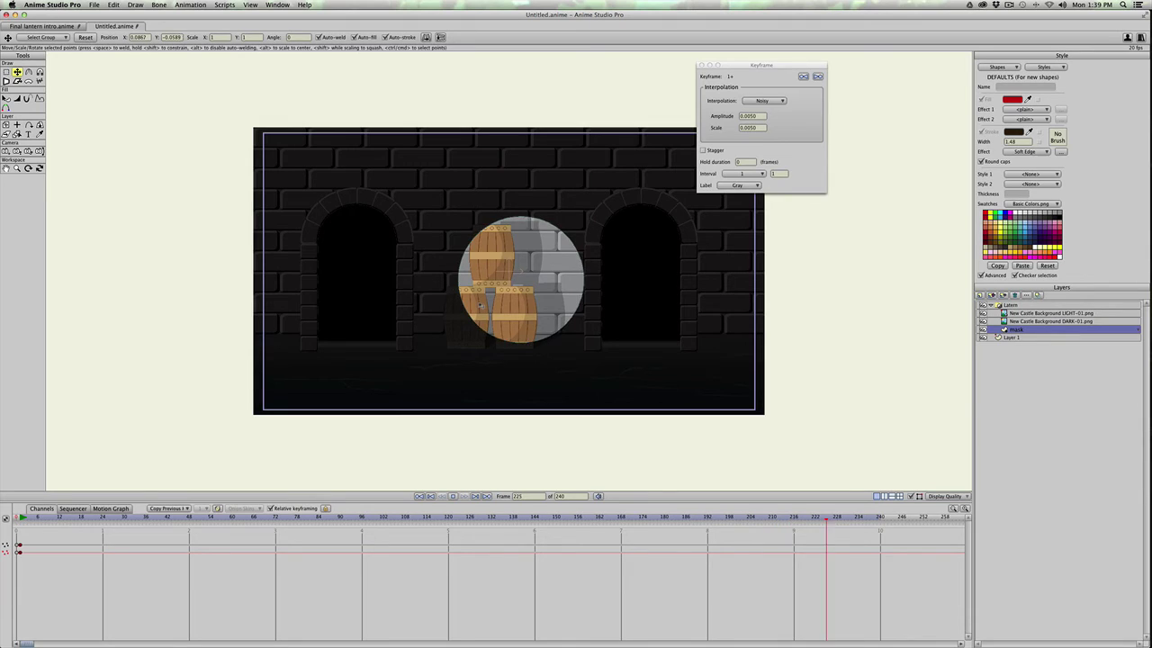
key("space")
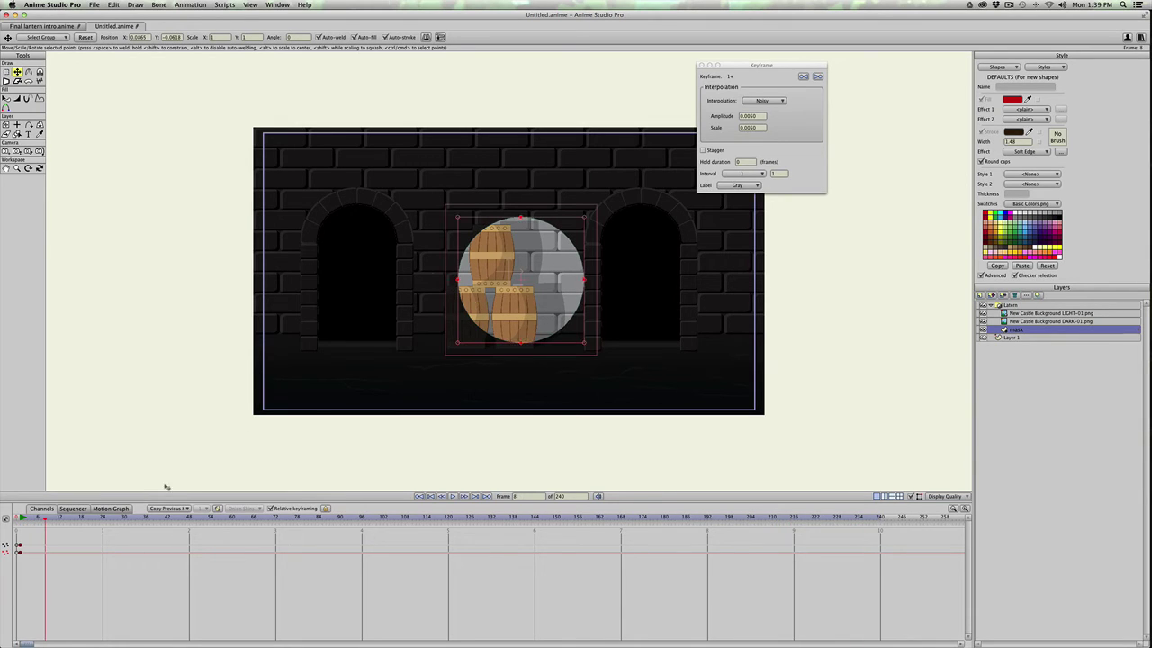
left_click_drag(36, 519, 16, 519)
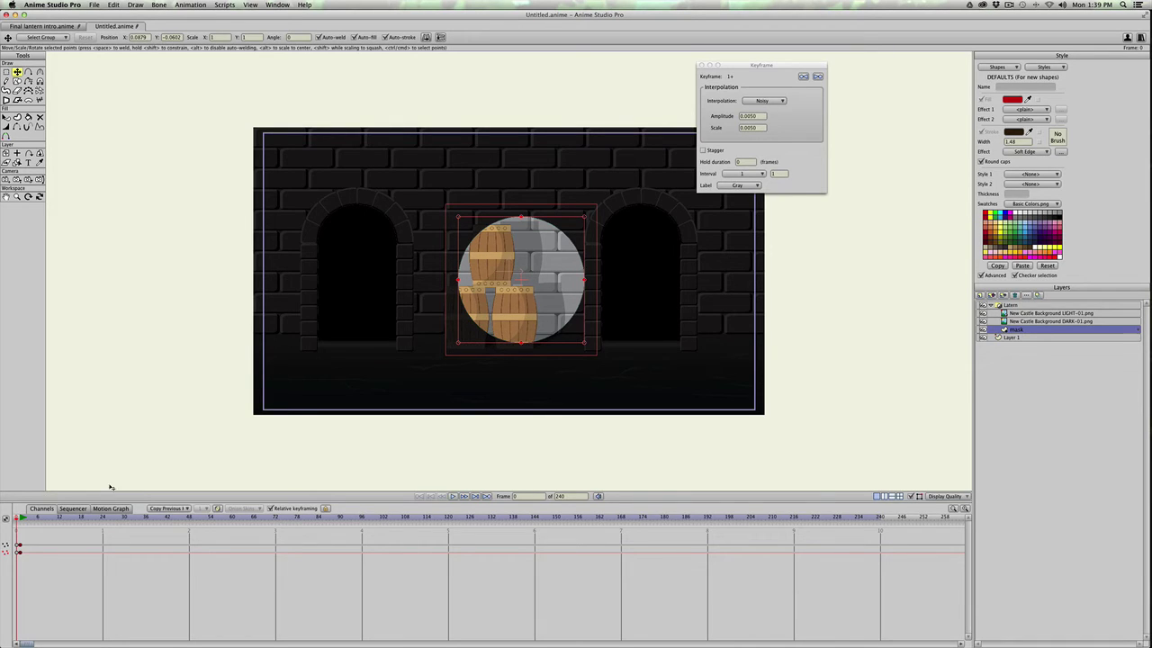
left_click_drag(501, 327, 605, 240)
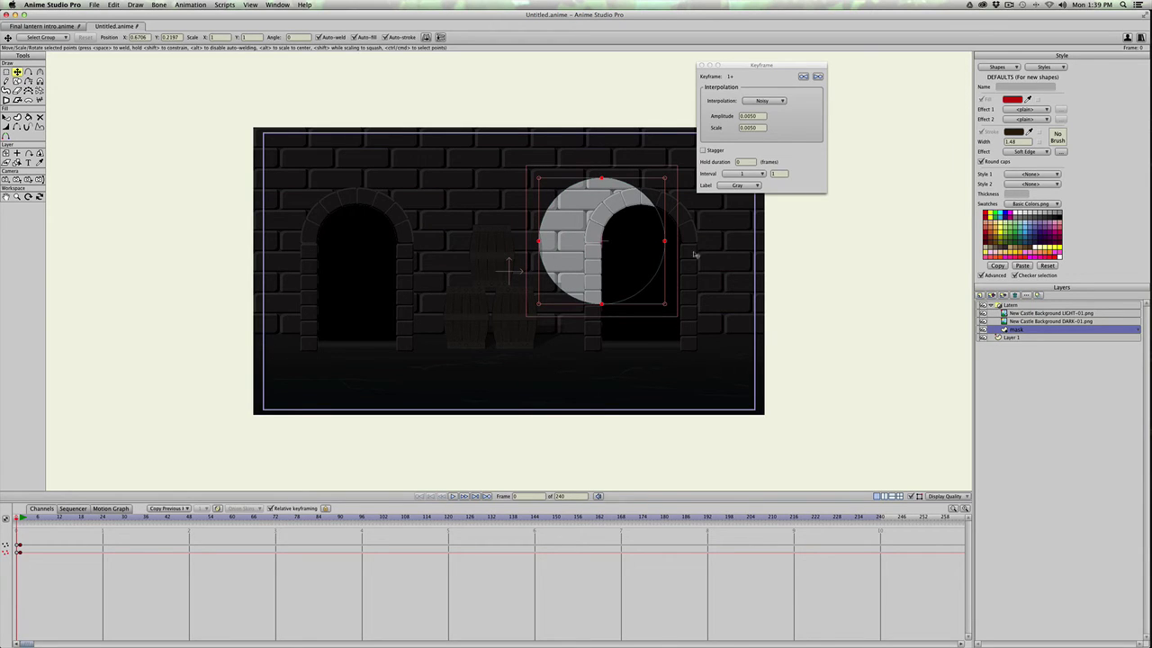
double_click(1033, 330)
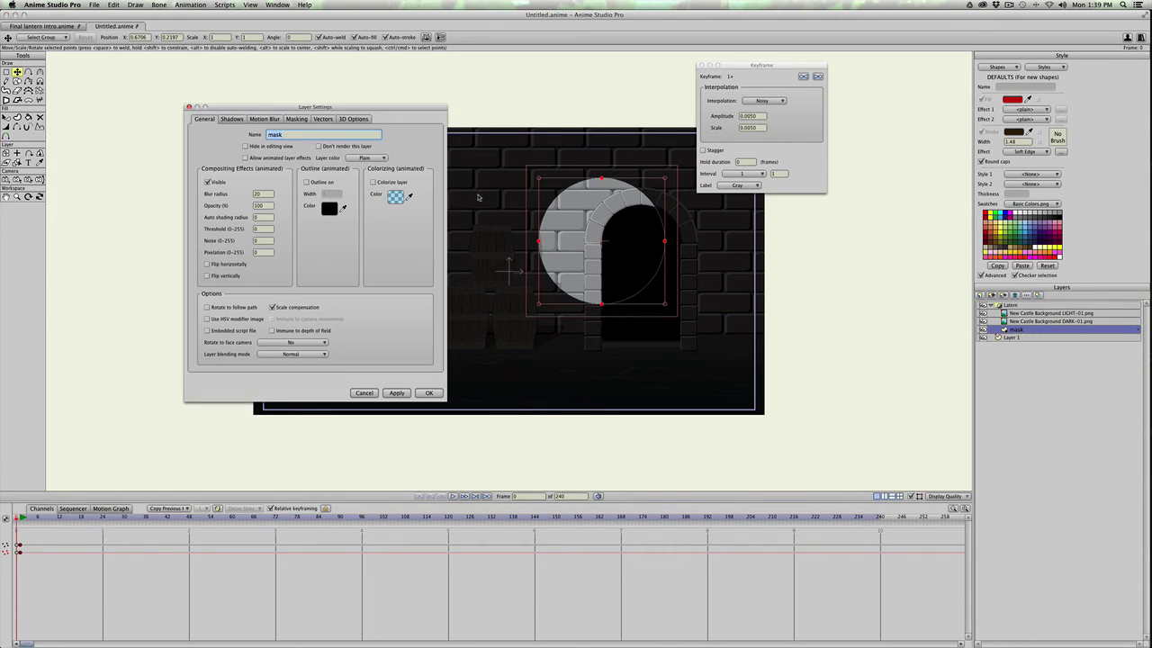
left_click(288, 120)
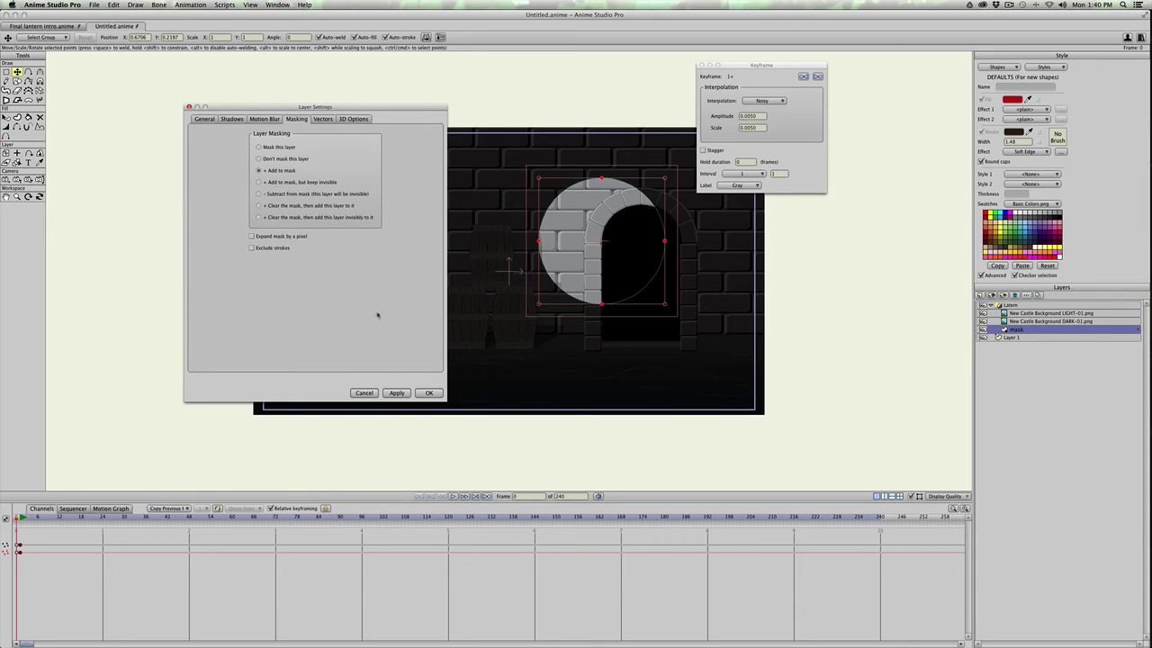
left_click(364, 393)
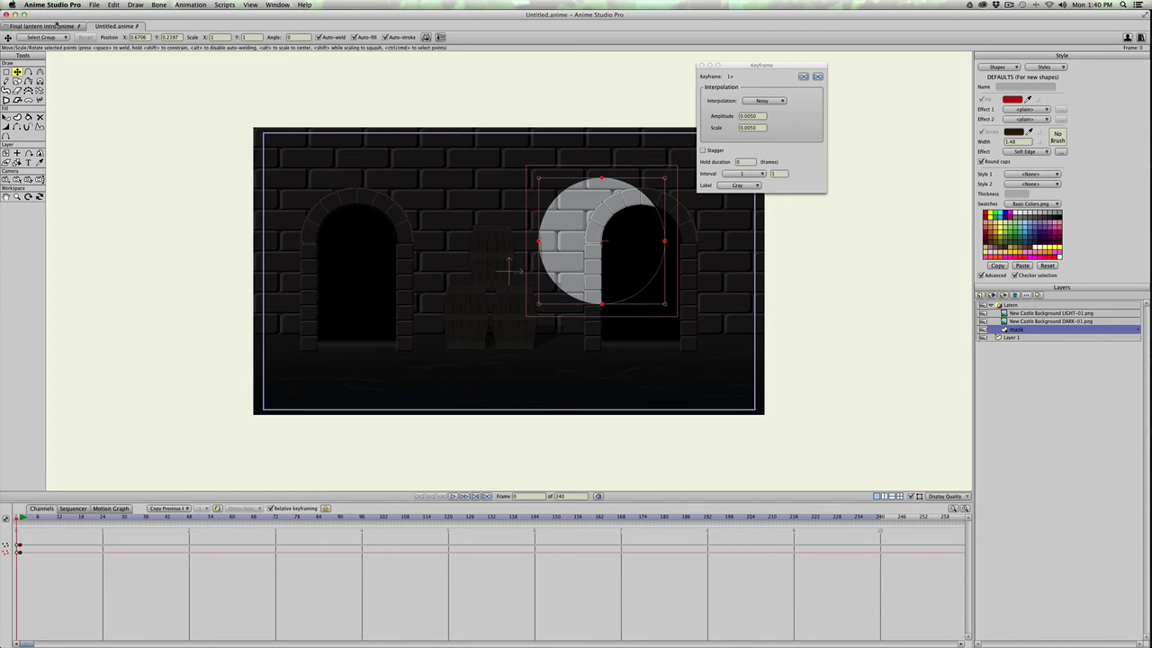
Preview the character walking with the lantern in Final lantern intro, then return to Untitled.anime.
left_click(40, 26)
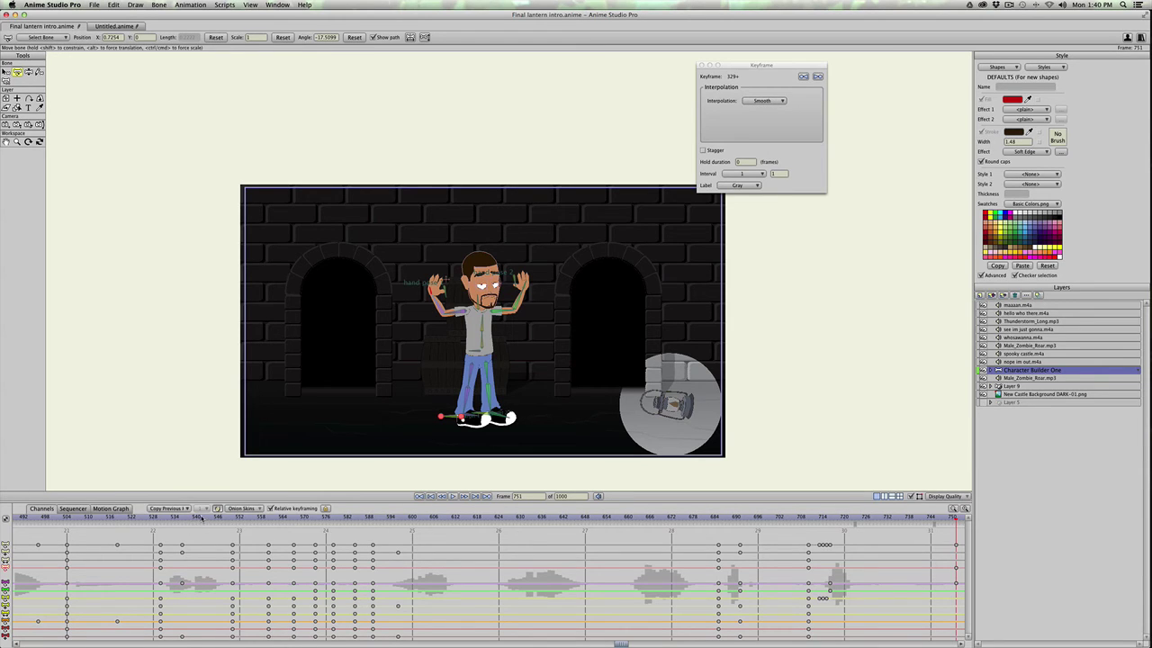
left_click(190, 518)
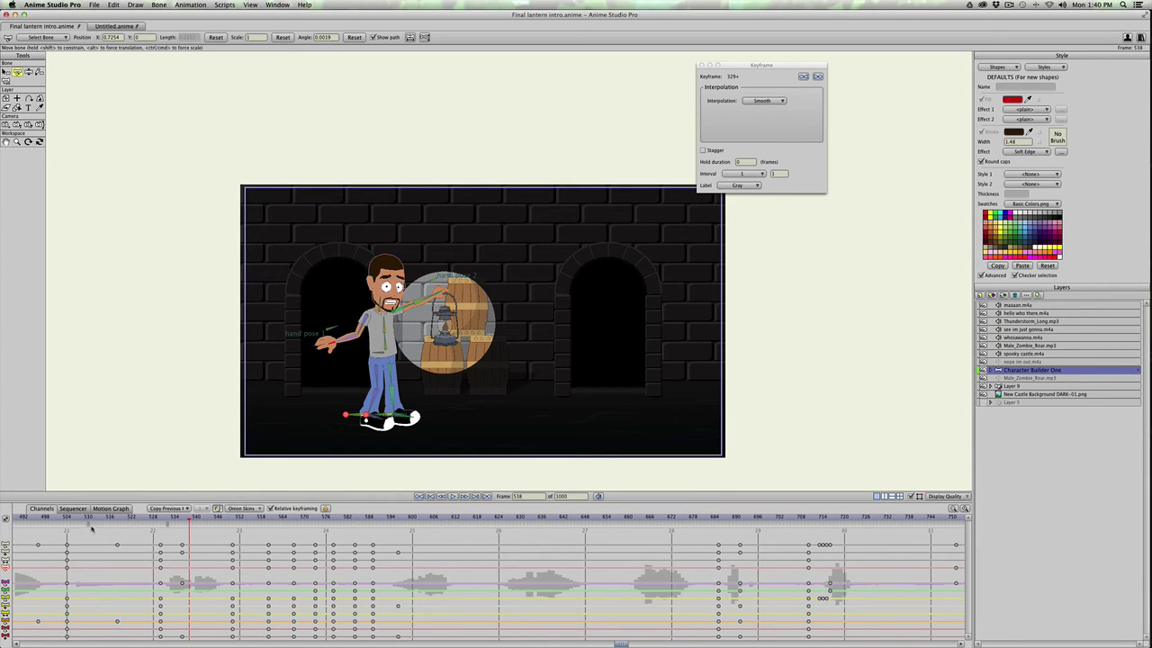
left_click(44, 517)
left_click_drag(44, 518, 501, 517)
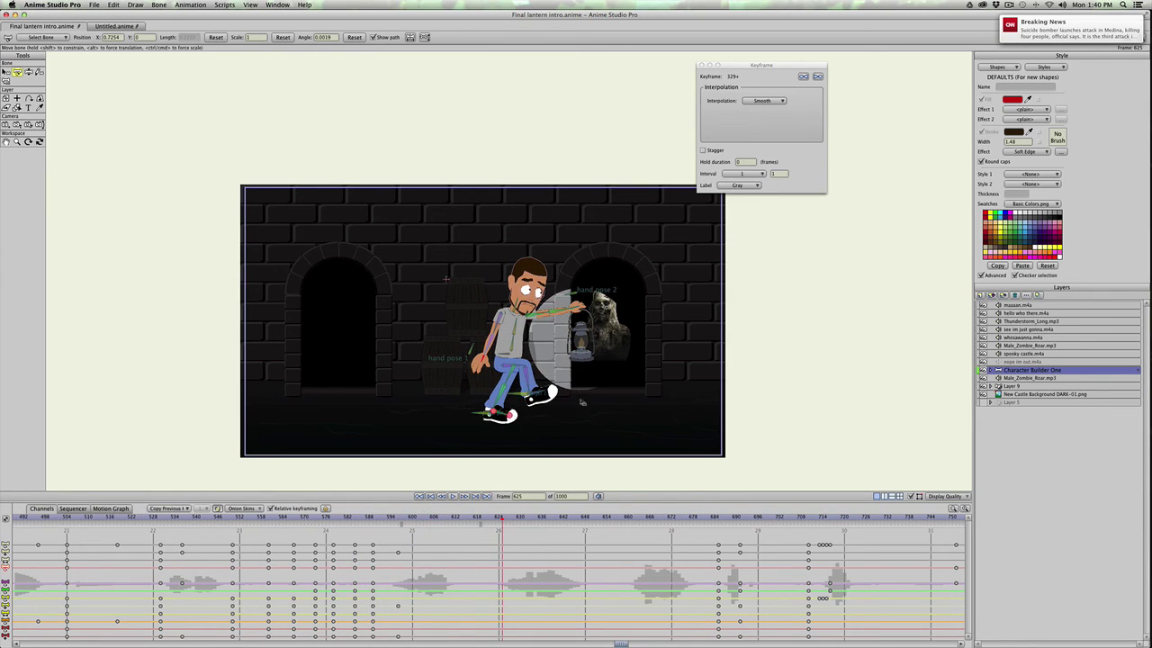
left_click(250, 517)
left_click(206, 517)
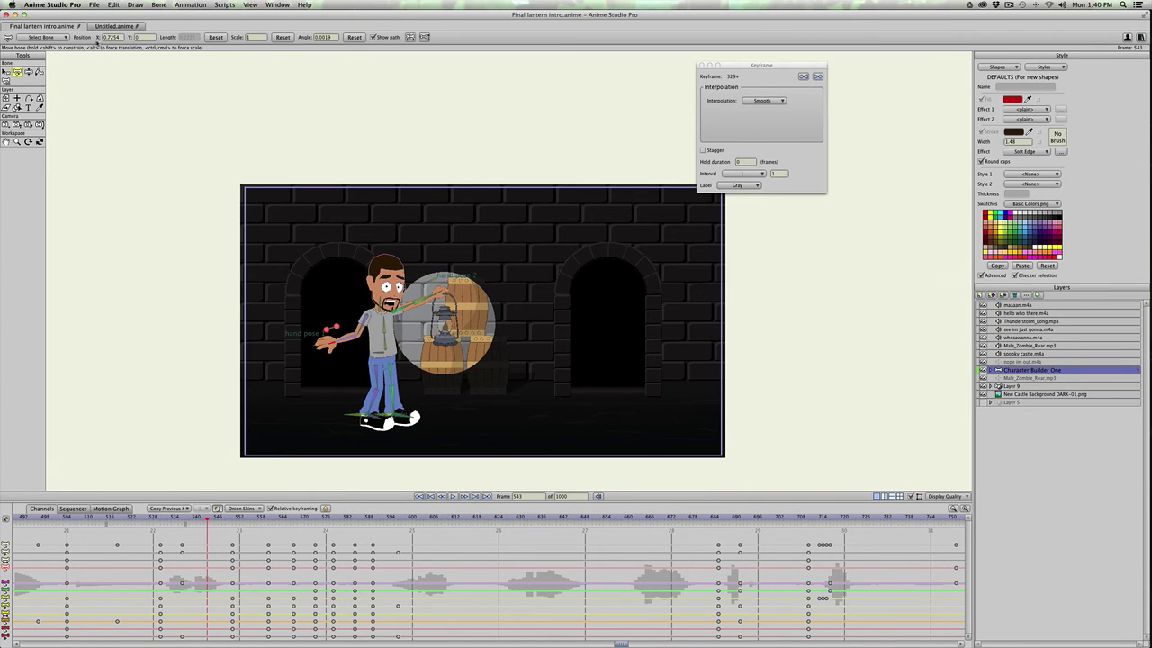
left_click(114, 26)
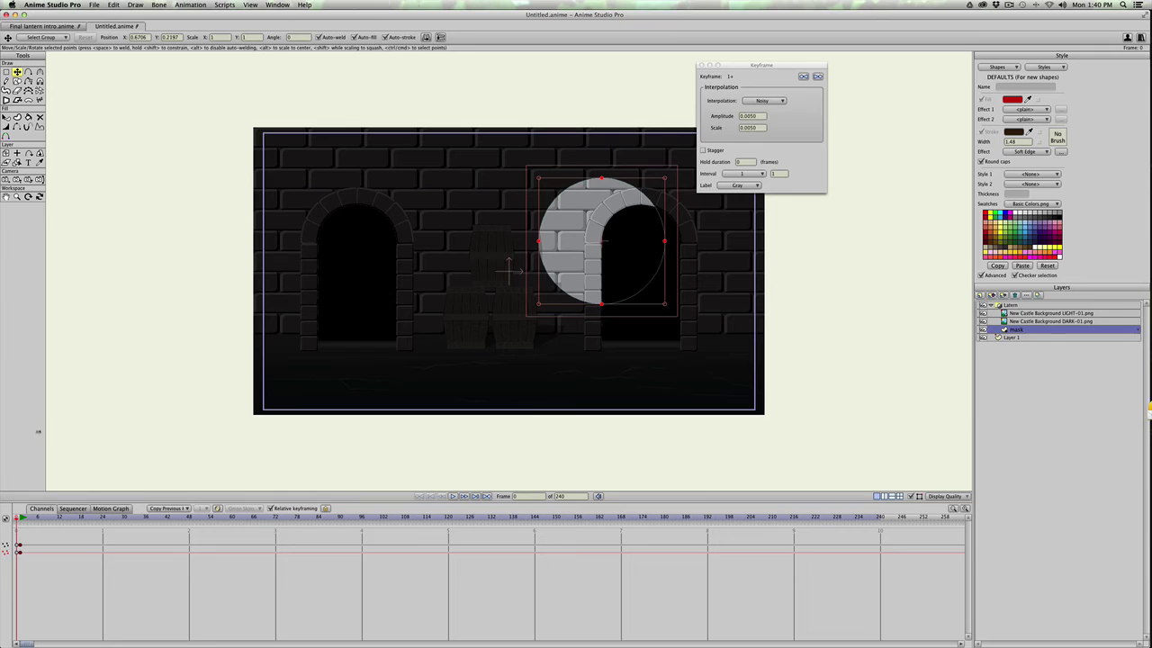
Import demon_baby.png as an image and move its layer into the Lantern group.
left_click(93, 4)
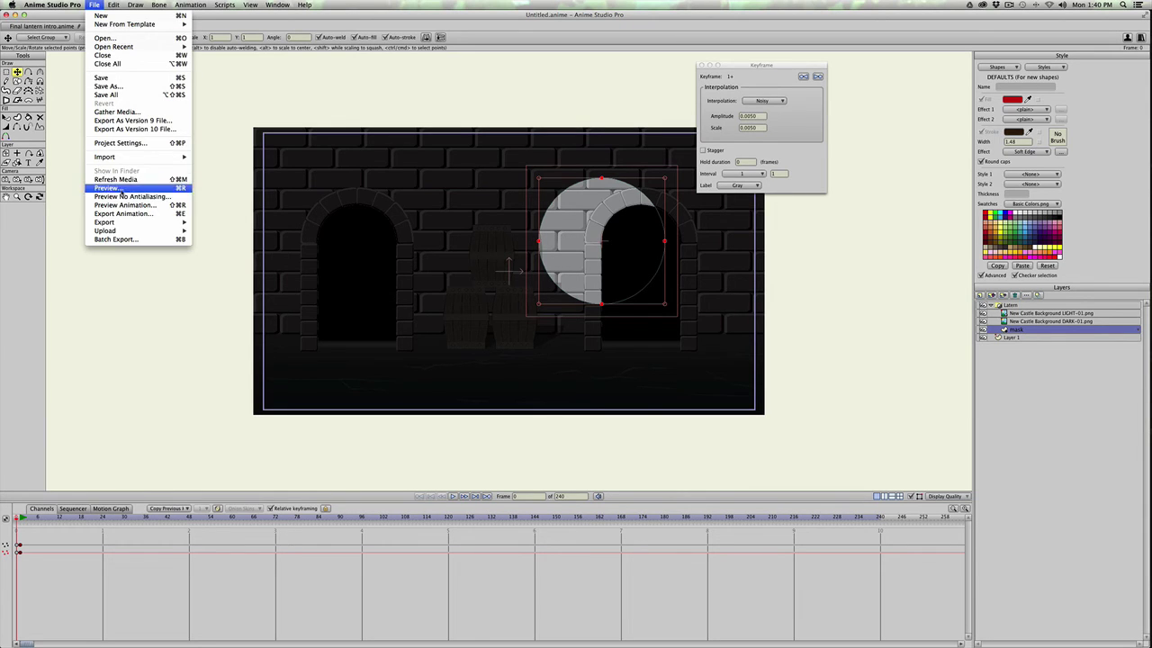
mouse_move(124, 160)
left_click(213, 188)
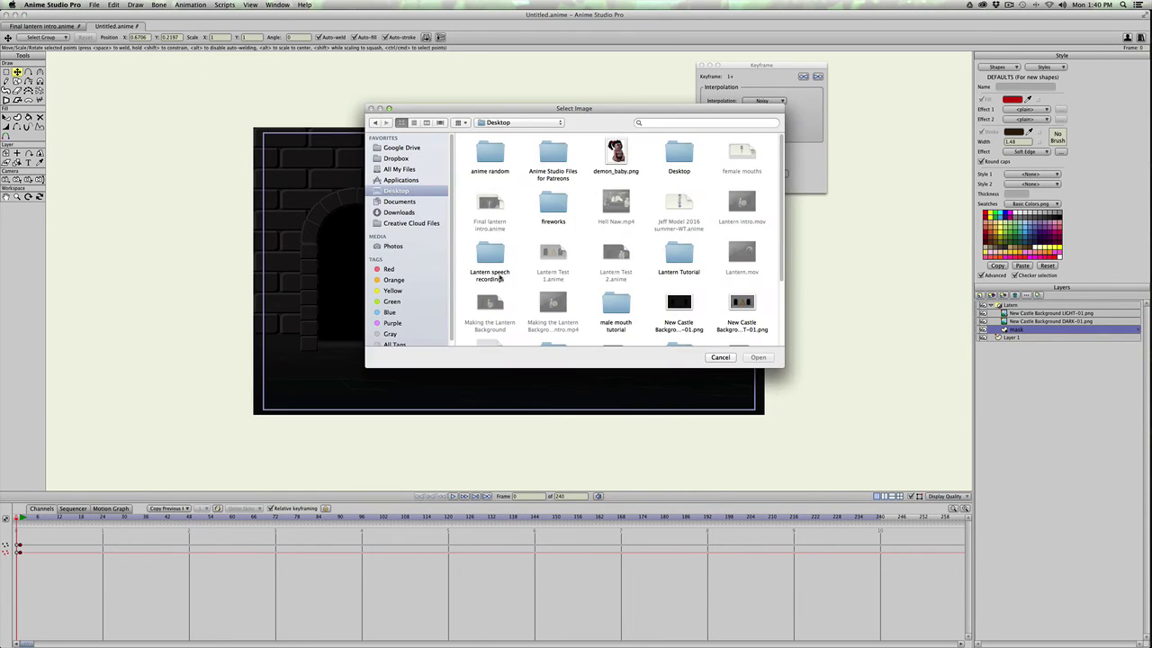
left_click(617, 160)
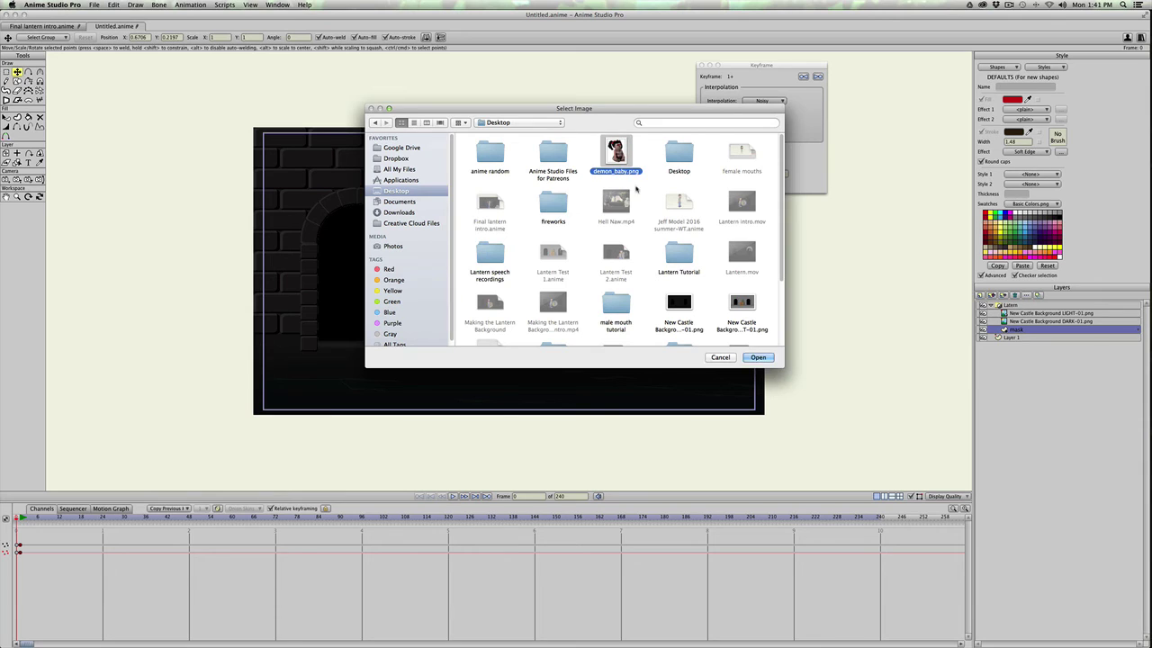
left_click(758, 357)
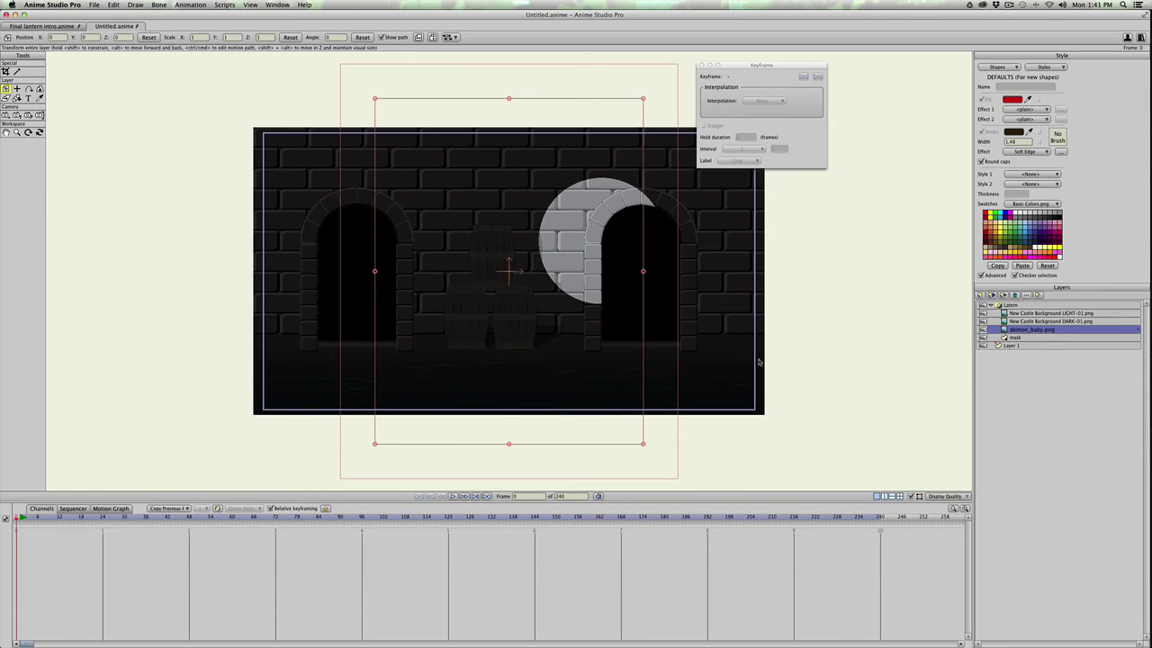
left_click_drag(495, 314, 628, 311)
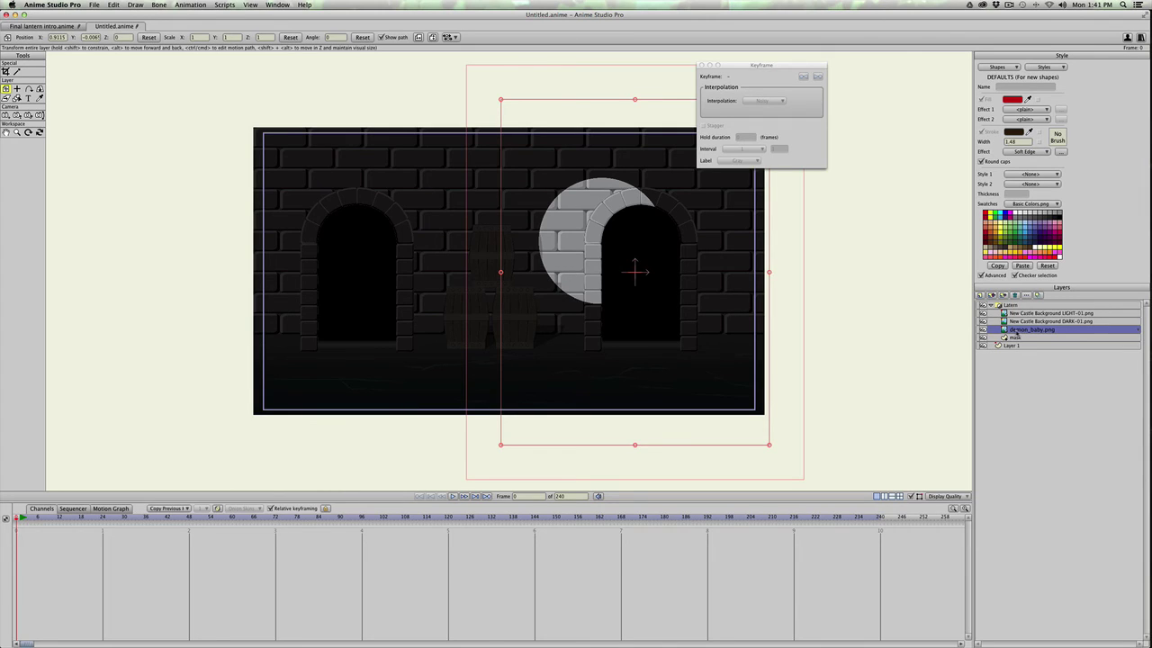
left_click_drag(1016, 334, 1015, 313)
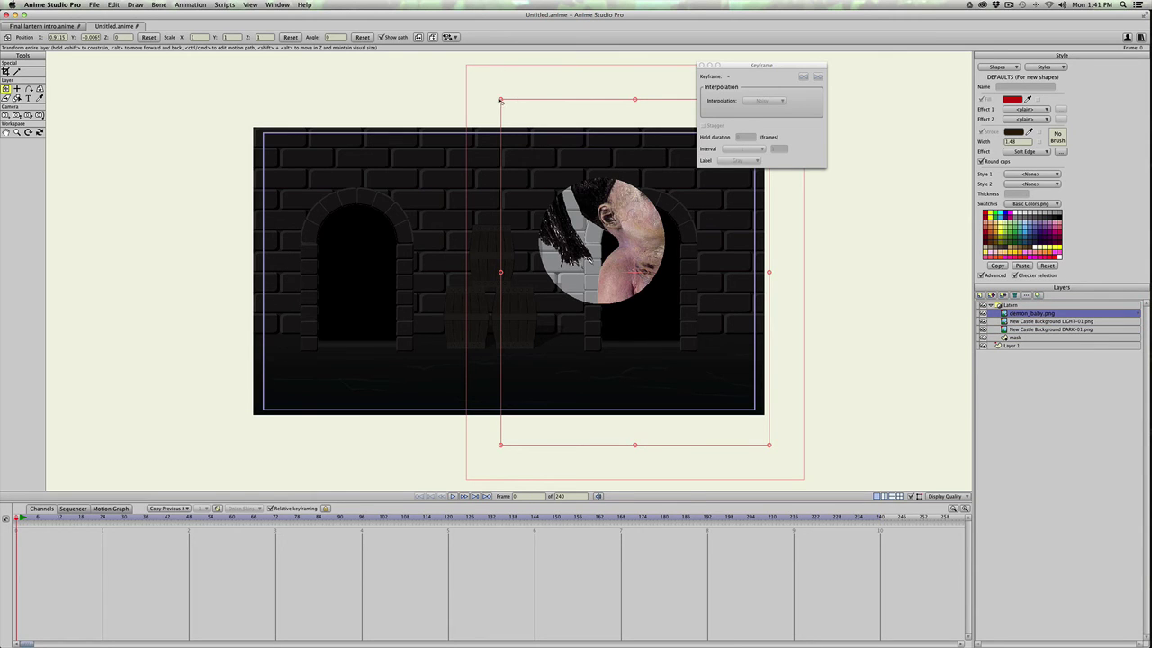
Shrink and horizontally mirror the baby image so it stands inside the right doorway.
left_click_drag(501, 101, 597, 214)
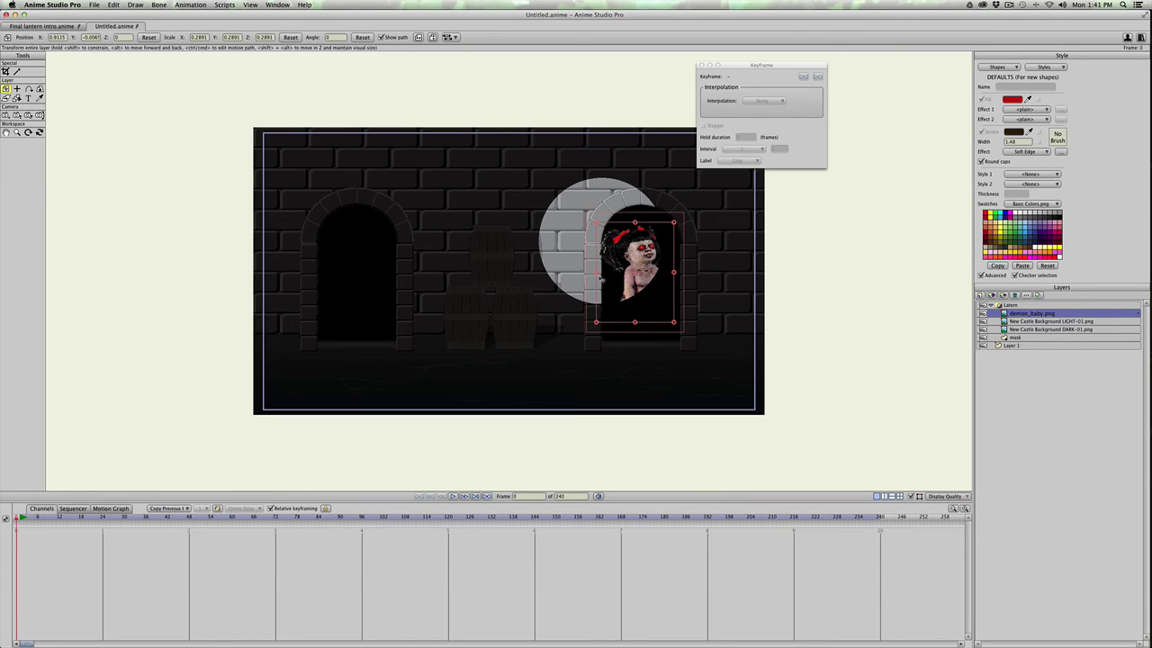
left_click_drag(598, 273, 650, 295)
left_click_drag(685, 249, 676, 260)
left_click_drag(676, 300, 666, 307)
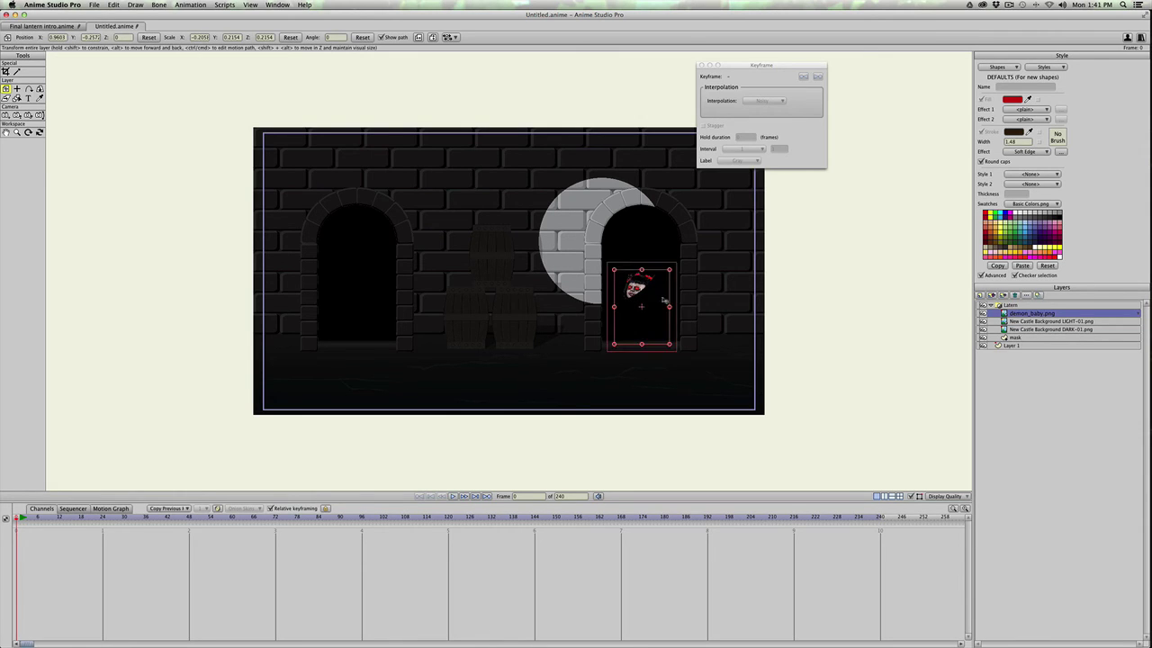
Slide the mask circle between the barrels and the doorway revealing the baby, then return to Final lantern intro.
left_click(1015, 338)
left_click_drag(504, 266, 406, 303)
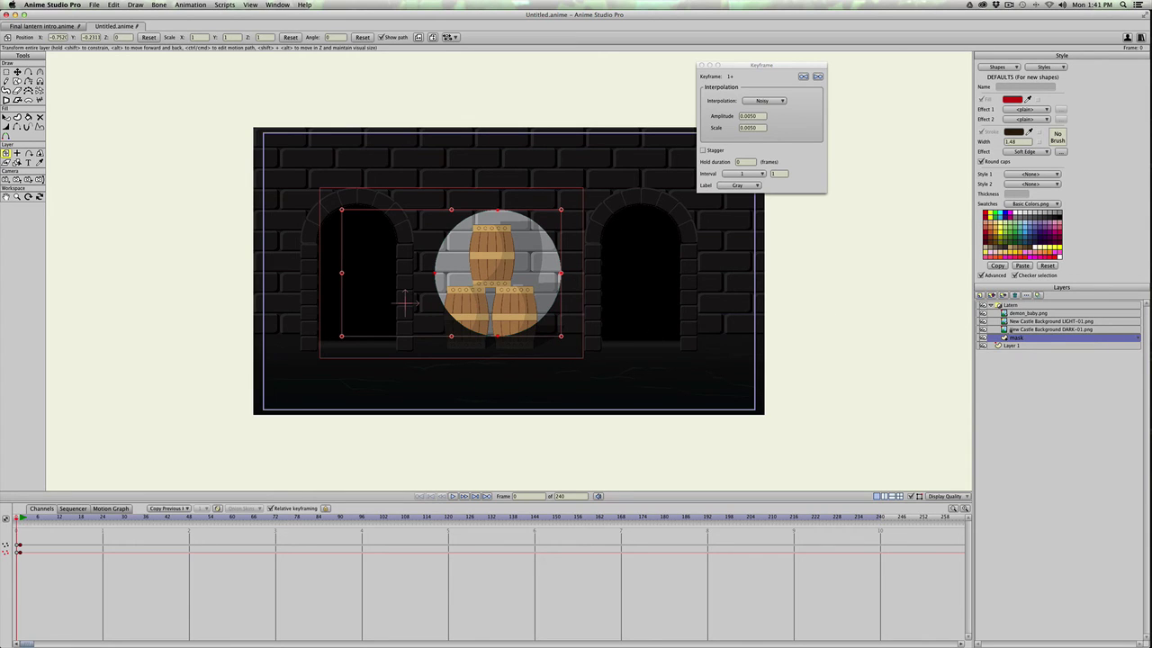
left_click_drag(602, 303, 639, 285)
mouse_move(532, 287)
left_mouse_down()
mouse_move(424, 300)
mouse_move(535, 303)
left_mouse_up()
left_click_drag(649, 300, 471, 308)
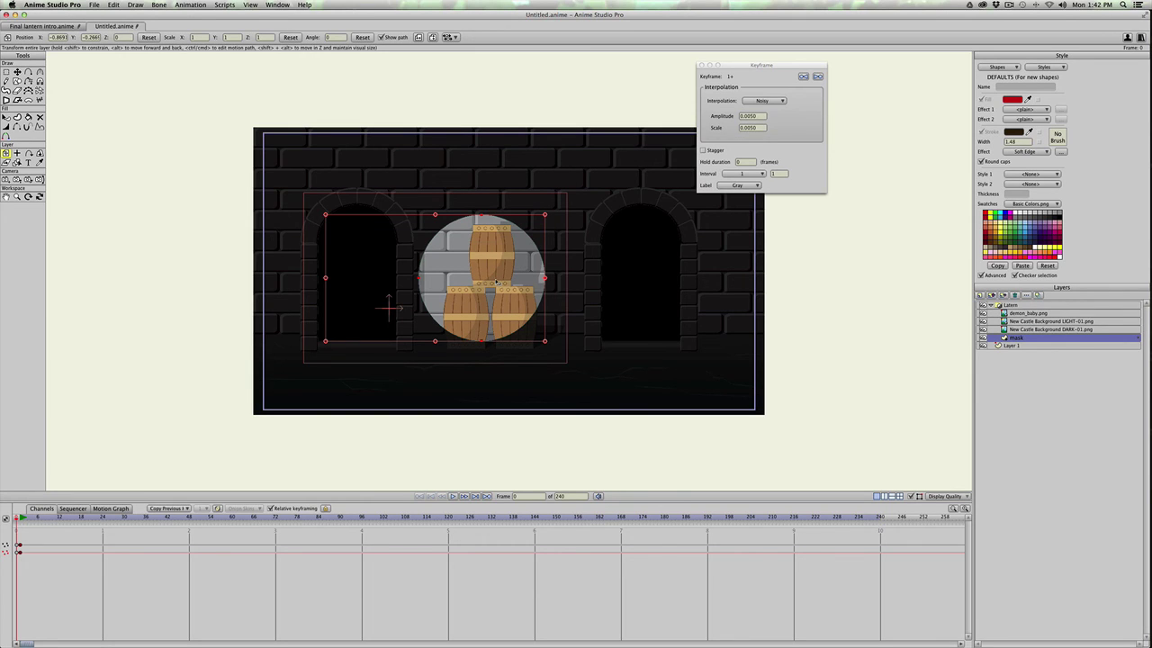
left_click_drag(496, 281, 415, 295)
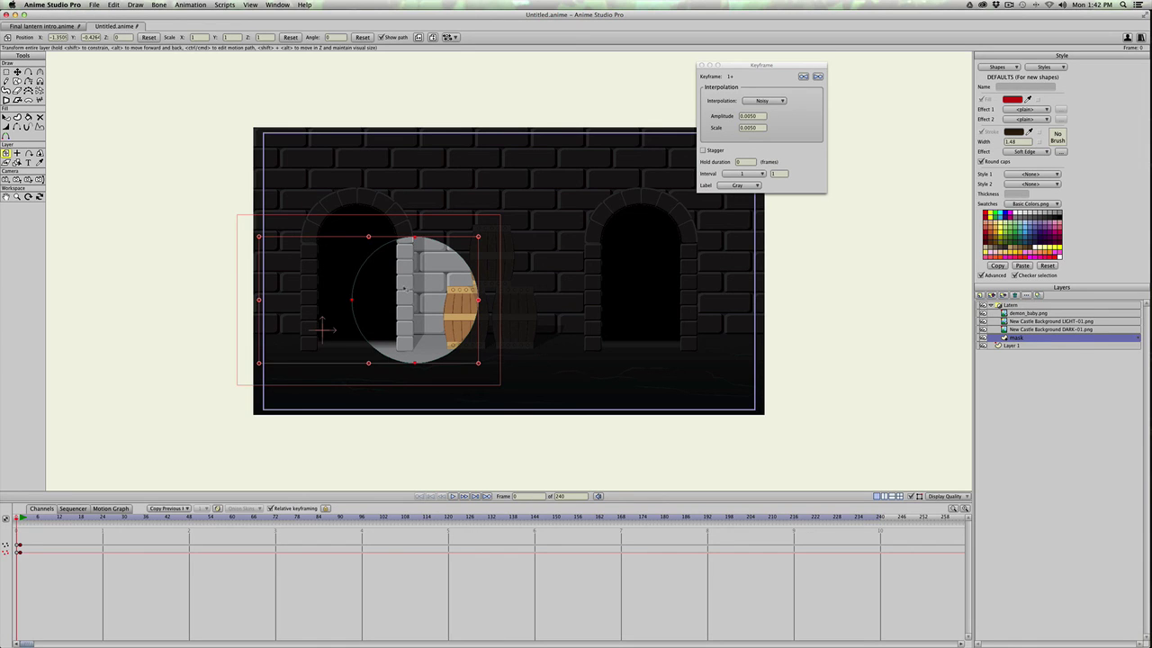
left_click_drag(404, 289, 491, 260)
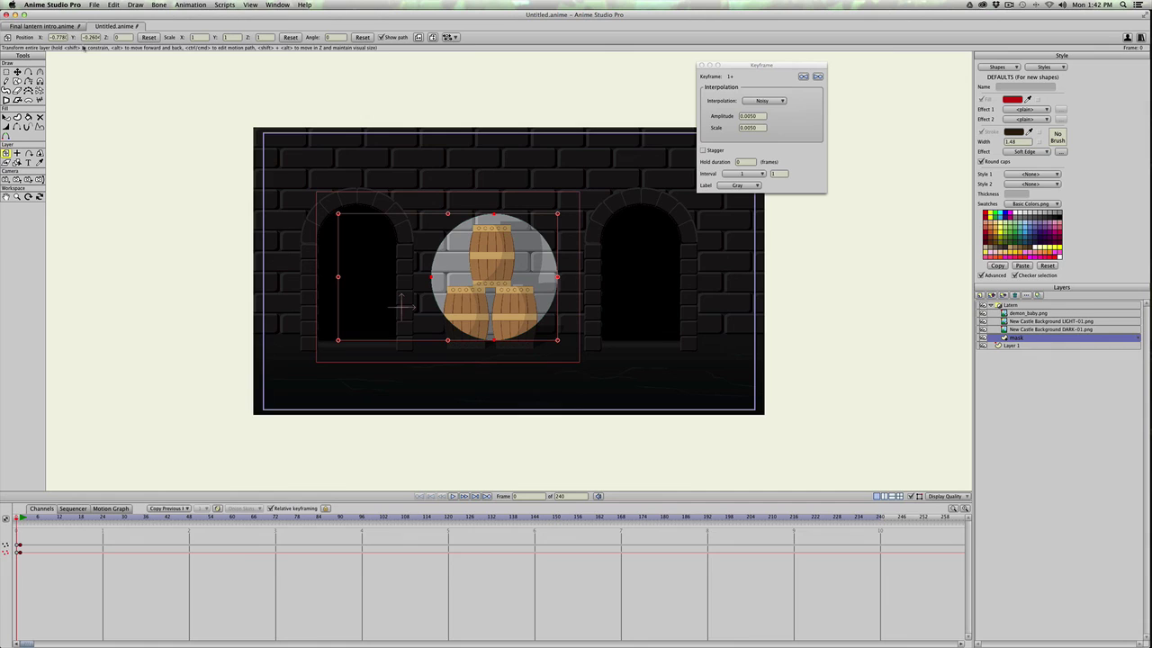
left_click(57, 28)
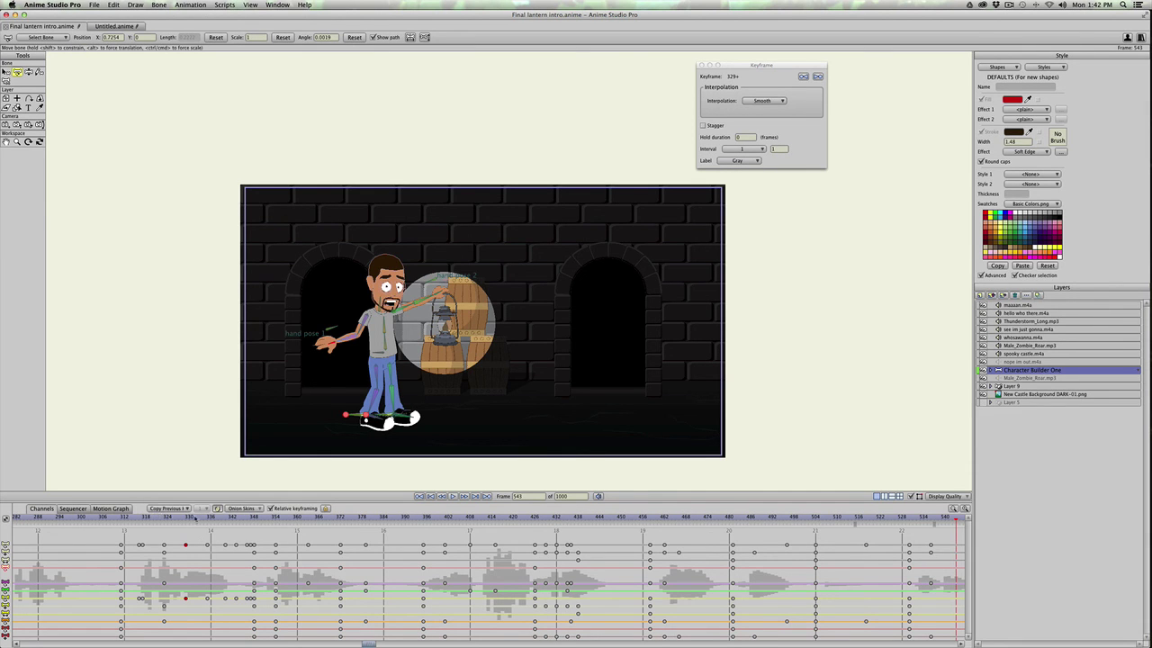
At frame 333, lower the character's lantern arm and render a preview of that frame.
left_click(198, 518)
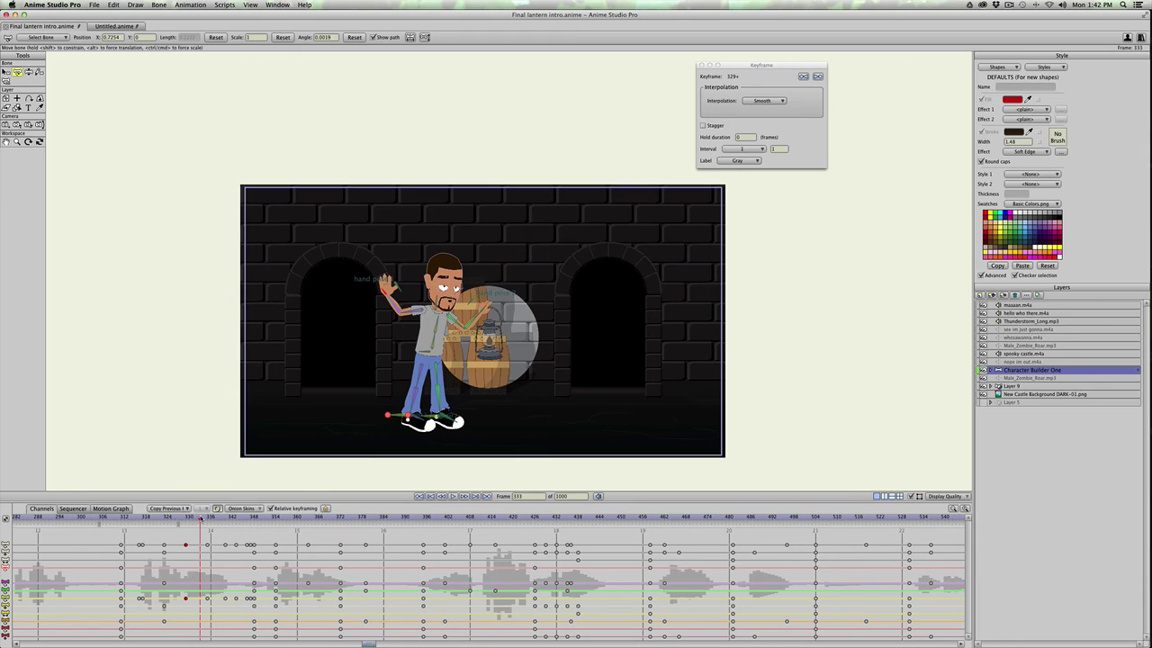
left_click_drag(485, 307, 478, 314)
key("super+r")
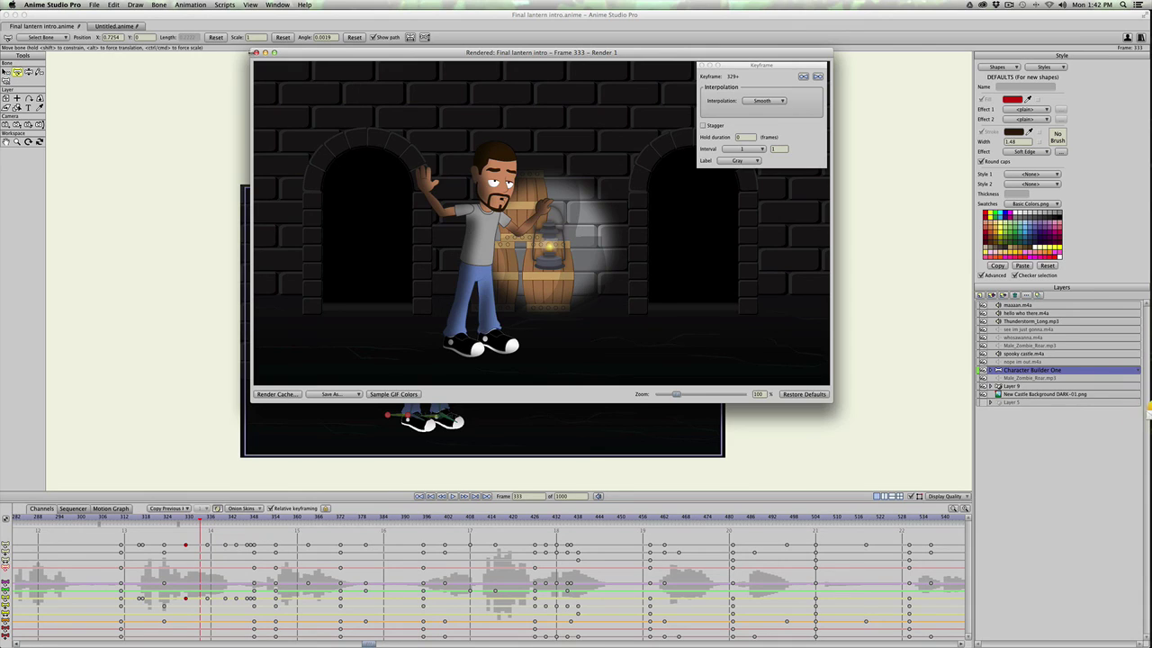
left_click(256, 52)
Check Character Builder One's Shadows settings (offset 97, blur 44) and cancel without changes.
double_click(1032, 370)
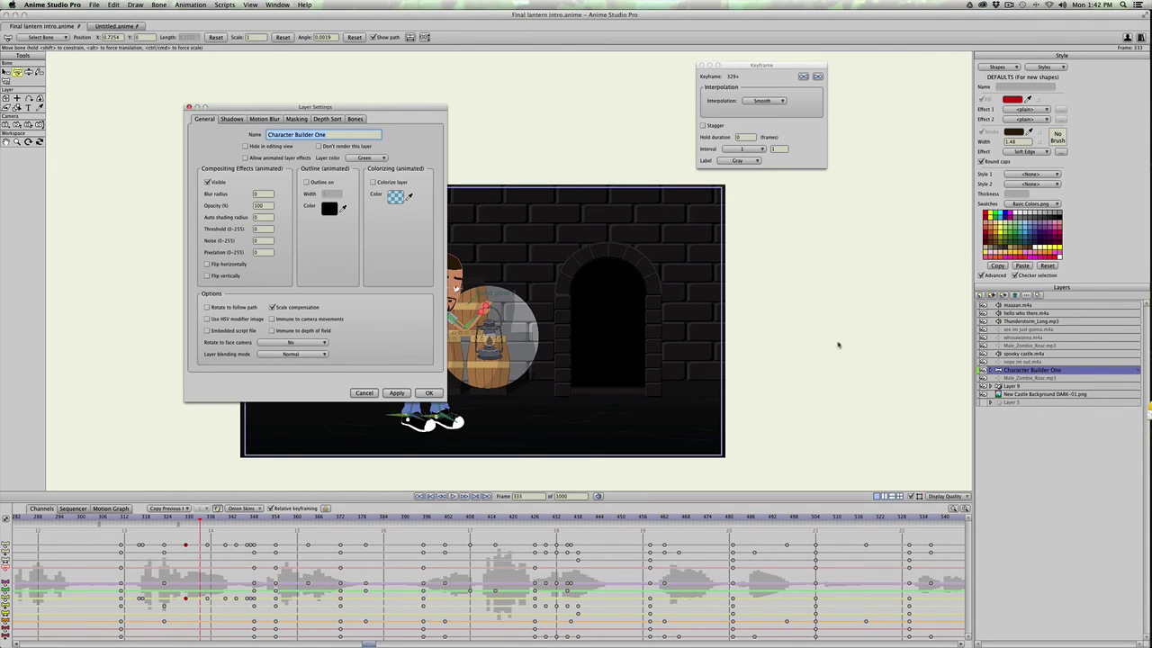
left_click(232, 119)
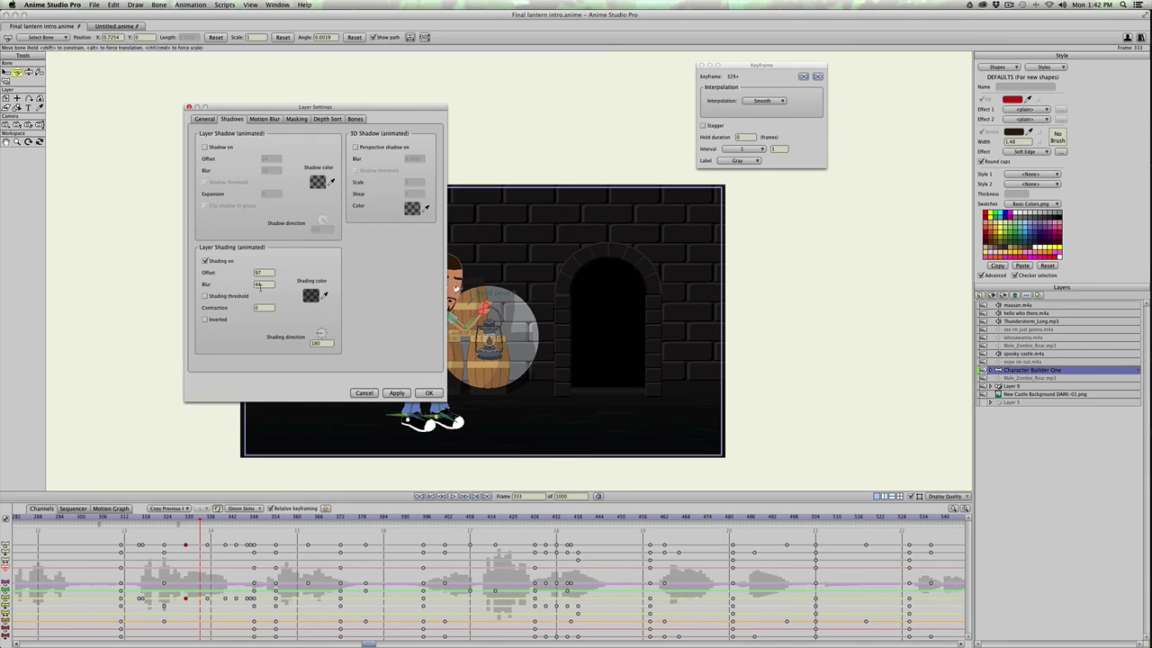
left_click(372, 393)
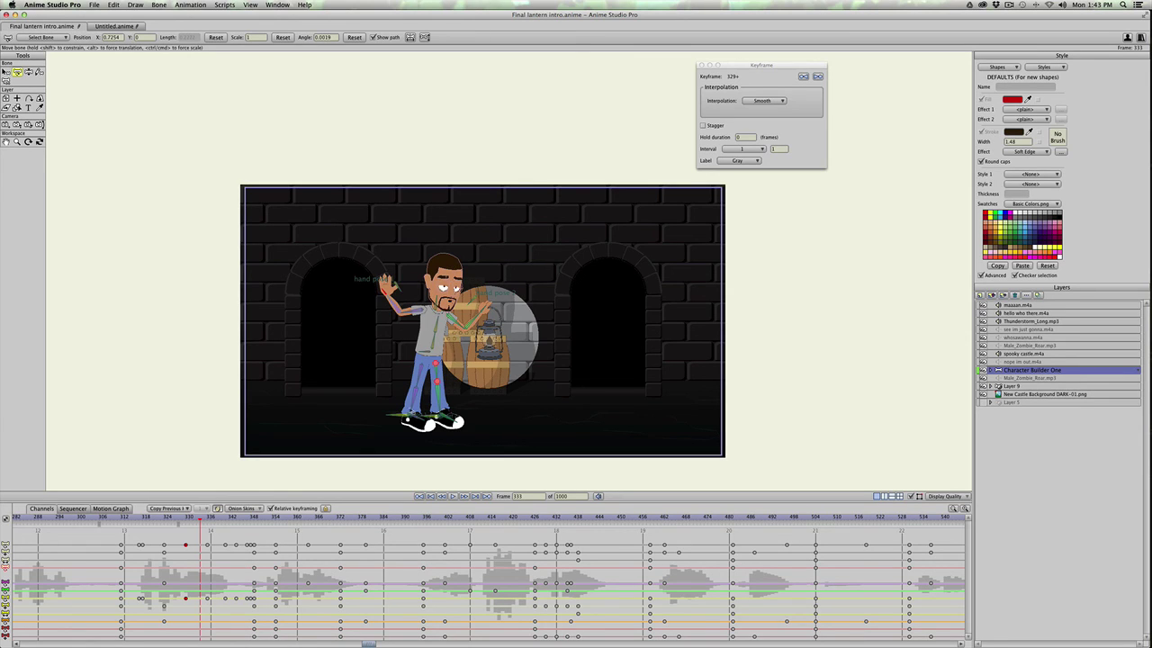
Straighten and raise the lantern arm bone at frame 325, then advance one frame.
left_click(410, 412)
scroll(468, 287, "down", 1)
scroll(468, 288, "up", 4)
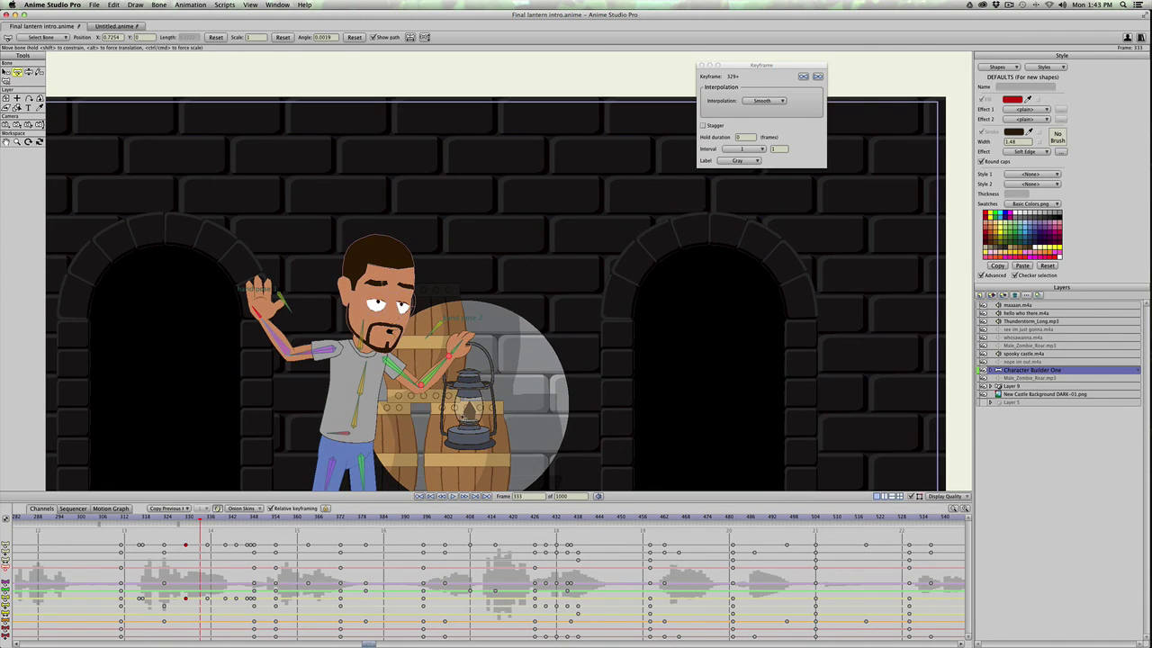
scroll(544, 410, "down", 5)
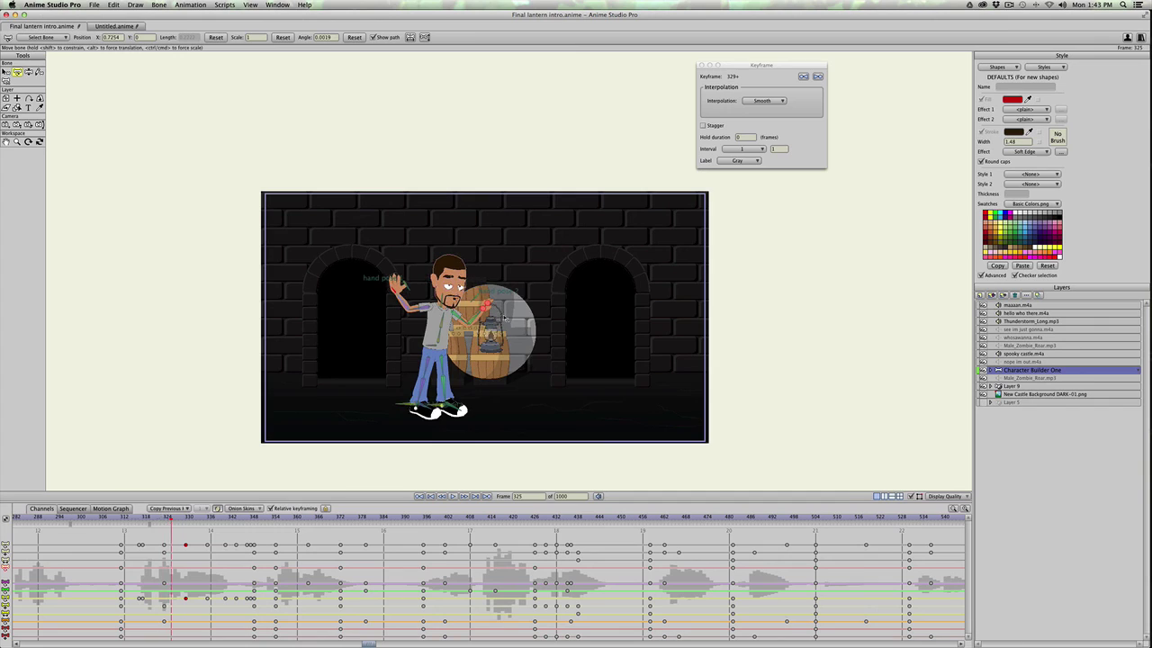
left_click_drag(505, 318, 486, 306)
left_click(378, 406)
left_click(174, 516)
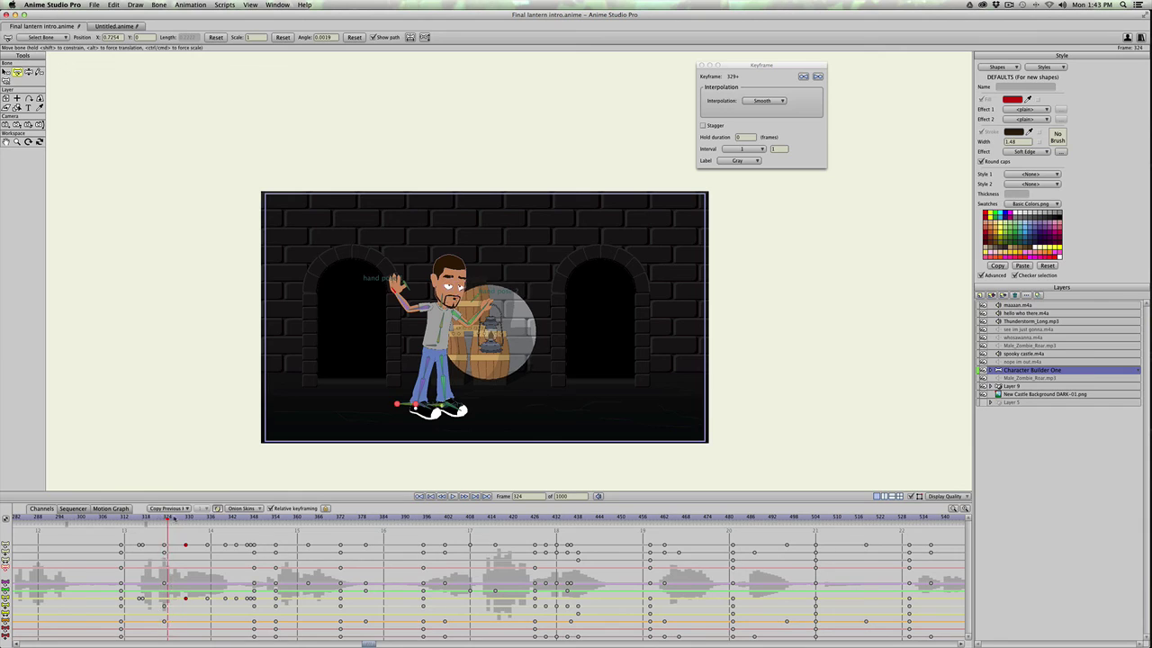